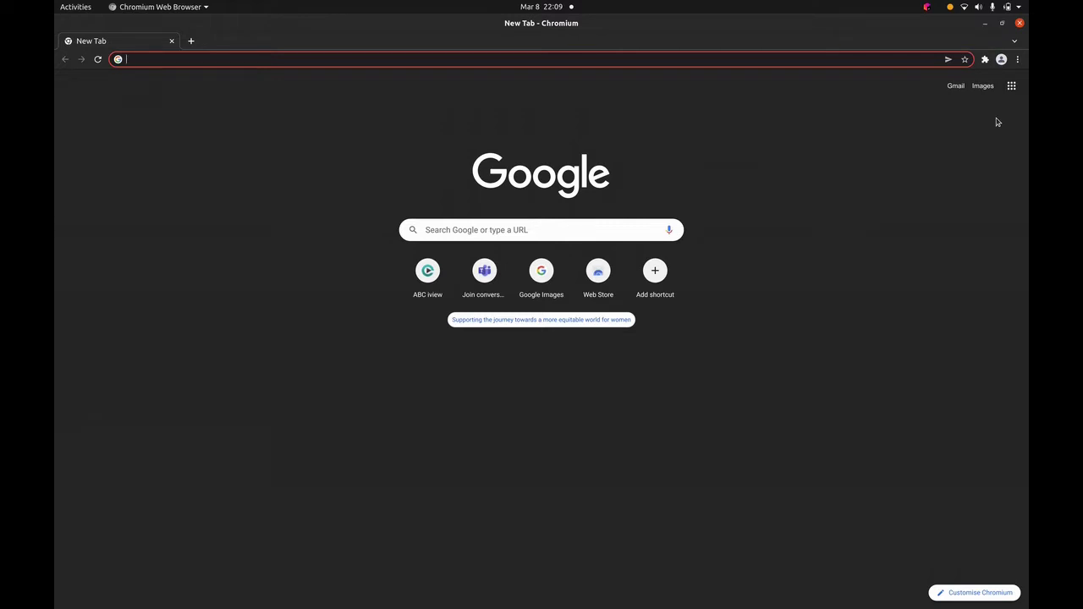
# Step: Open the browser's developer tools beside the new tab page
pyautogui.click(1018, 61)
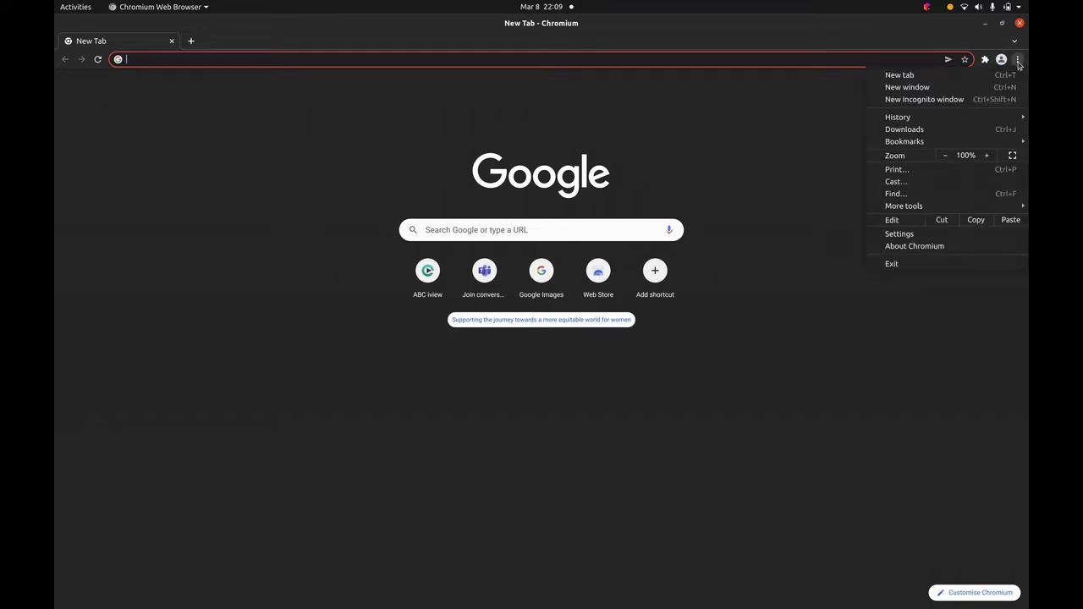
pyautogui.moveTo(909, 207)
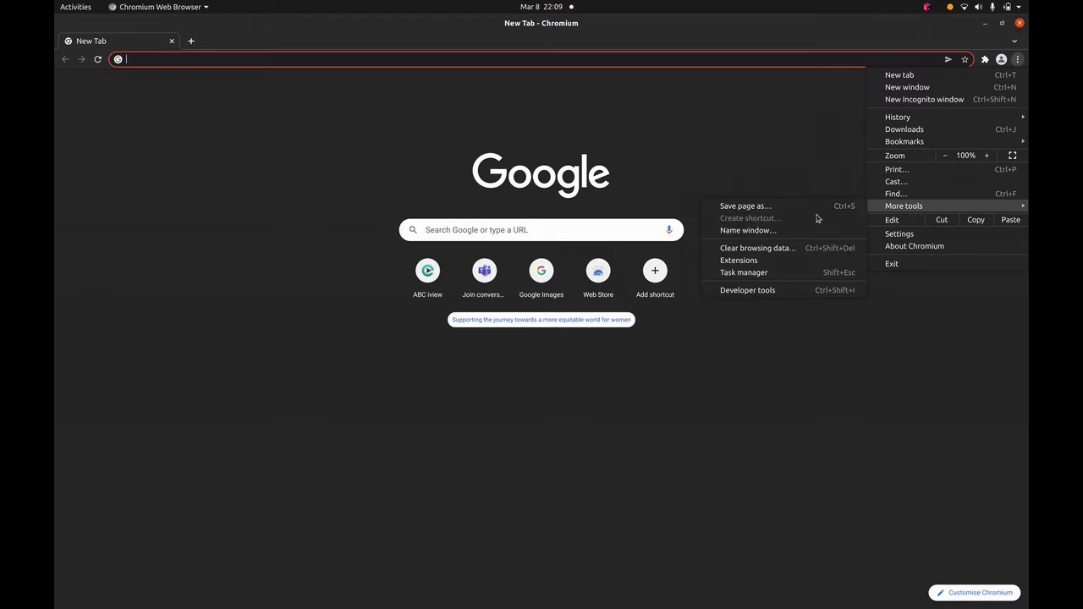
pyautogui.click(752, 289)
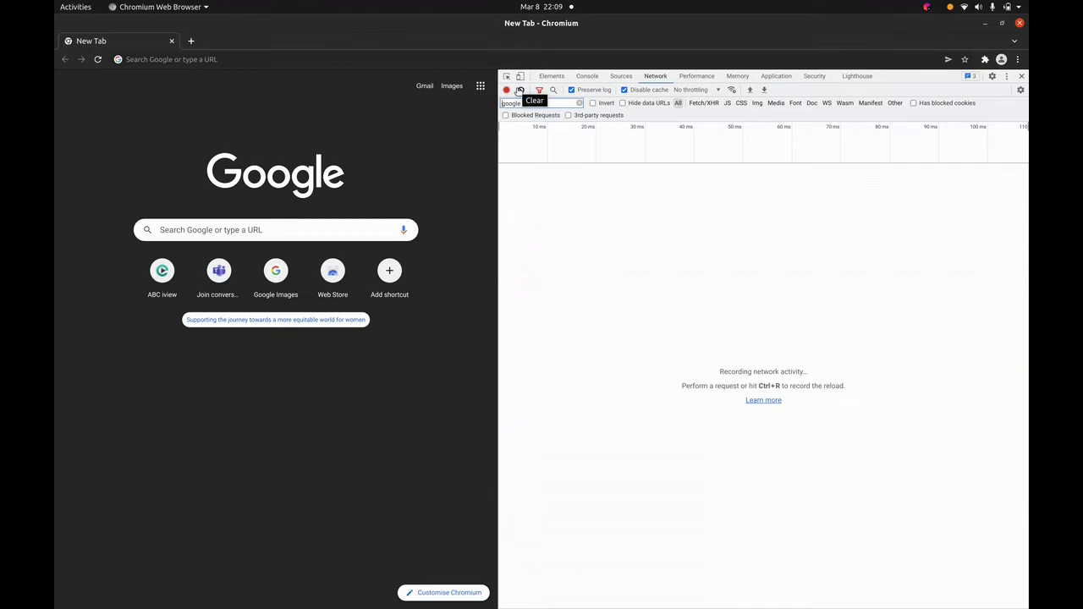
# Step: Load iview.abc.net.au while the network activity is being recorded
pyautogui.click(388, 61)
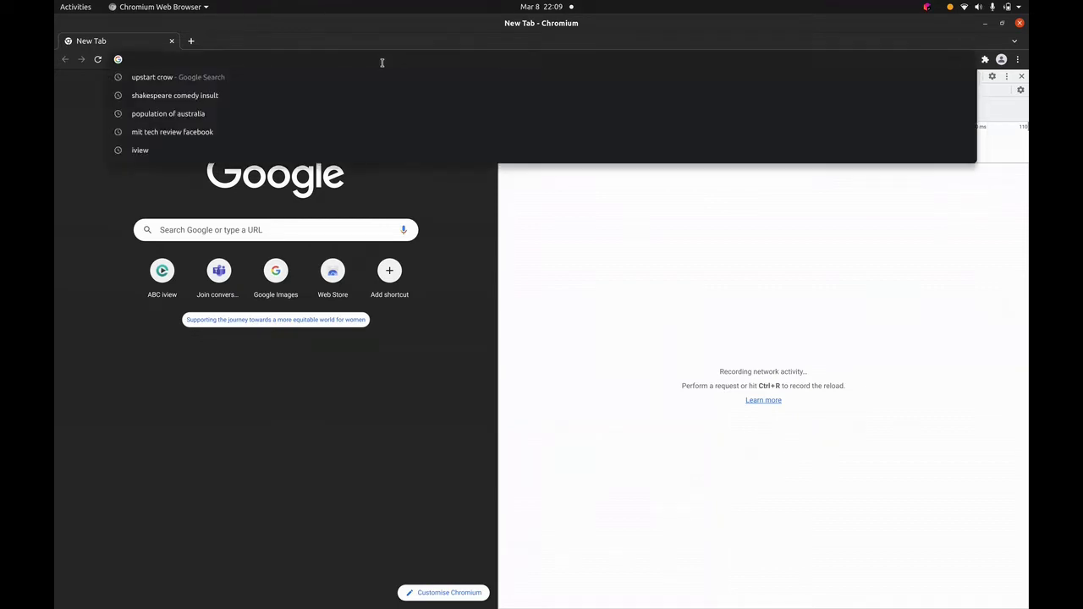
pyautogui.write('iv')
pyautogui.press('Return')
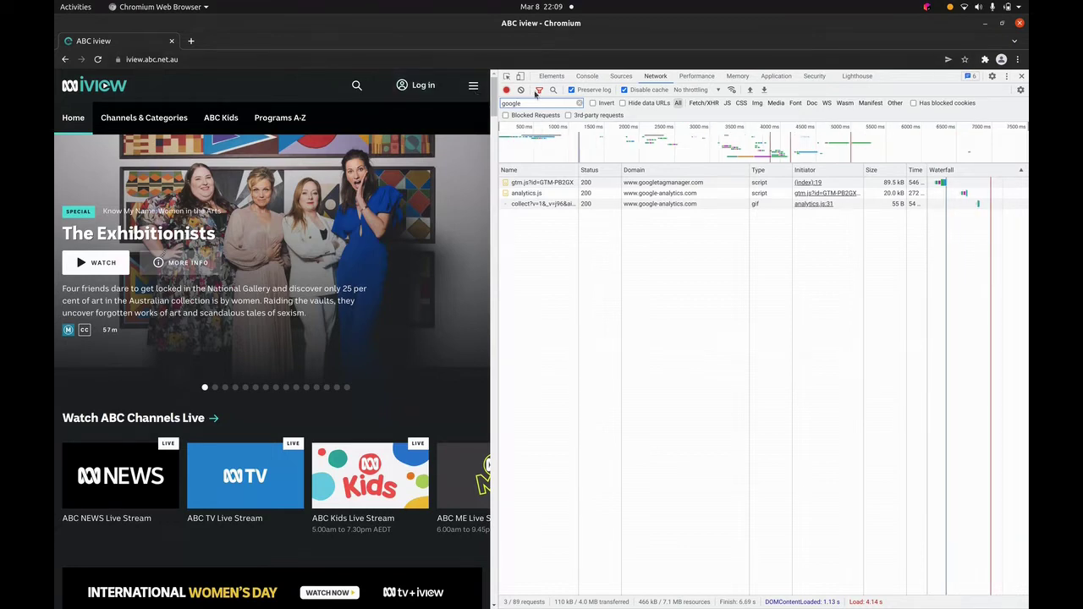
# Step: Remove the "google" filter from the network log and look through all requests made by the iview homepage
pyautogui.click(580, 103)
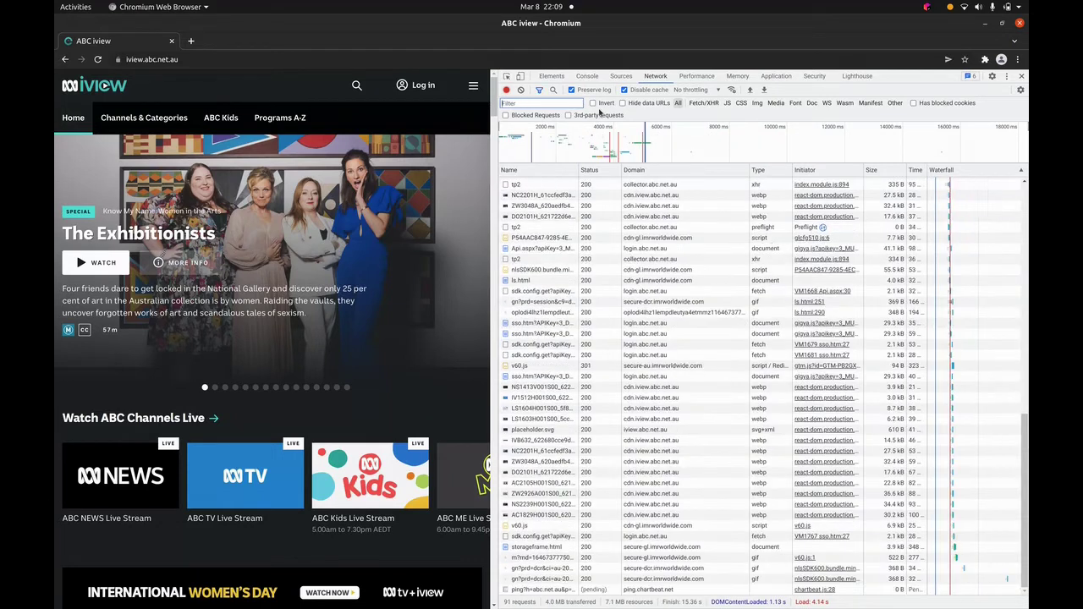
pyautogui.click(1024, 381)
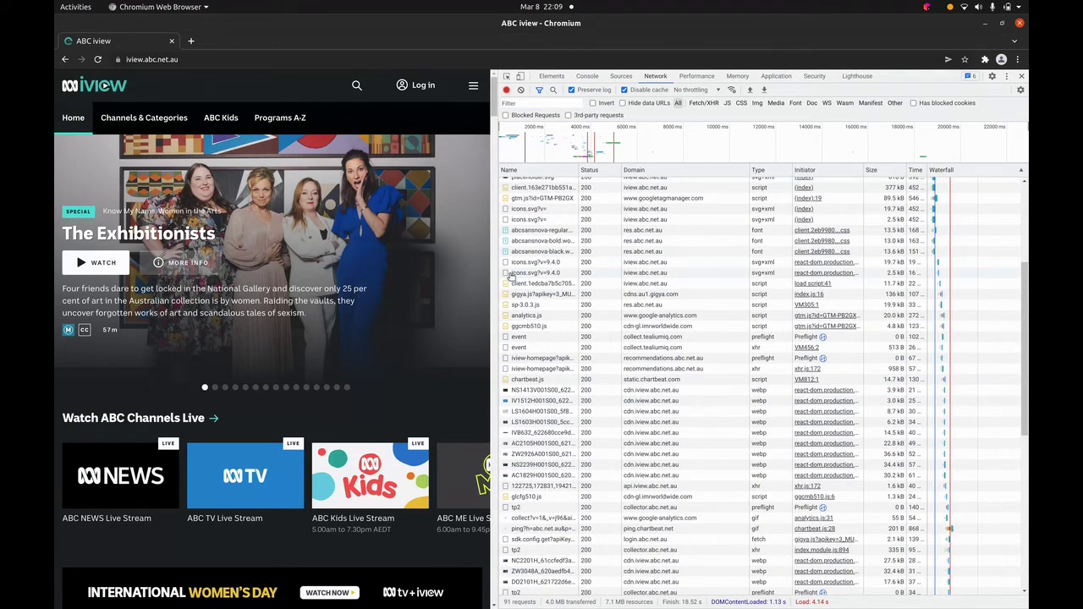
pyautogui.moveTo(935, 209)
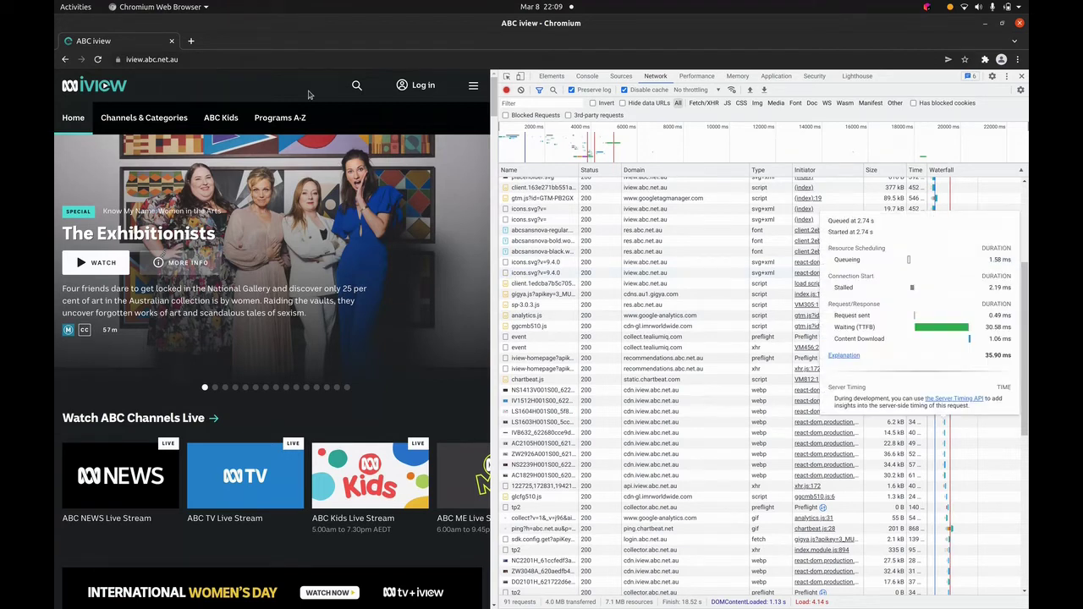
# Step: Open Shaun Micallef's MAD AS HELL from the Comedy Gold row and play Series 14 Episode 4
pyautogui.scroll(-2, 308, 96)
pyautogui.scroll(-5, 305, 99)
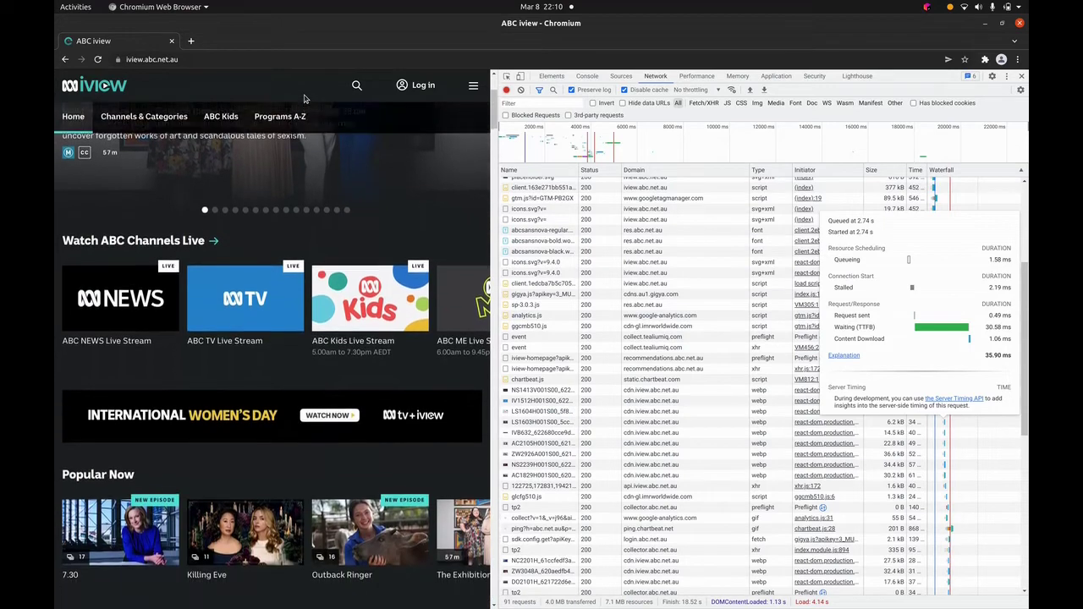
pyautogui.scroll(-5, 305, 99)
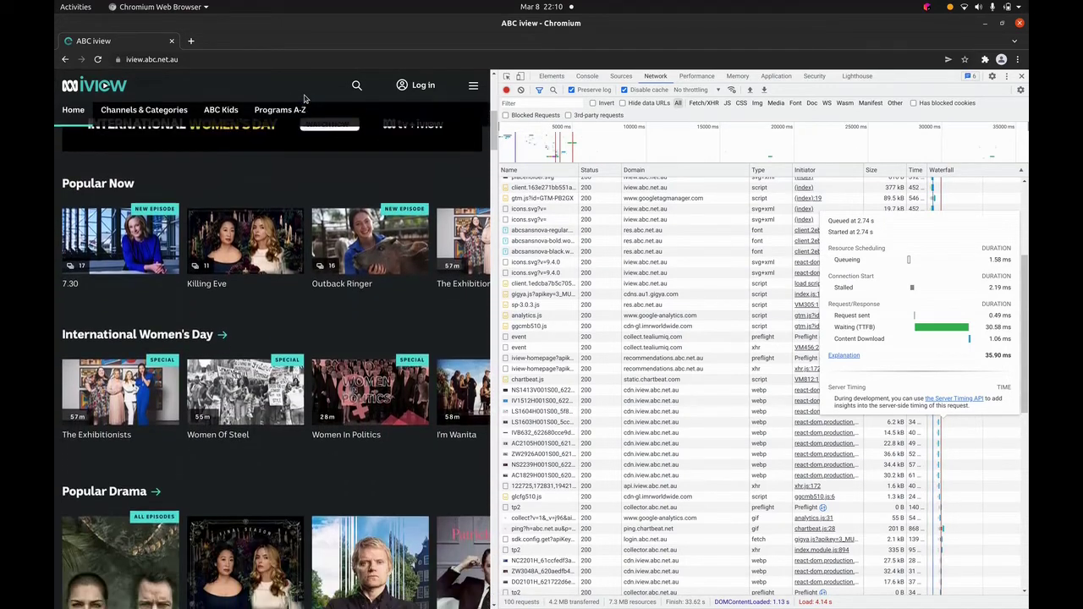
pyautogui.scroll(-2, 304, 99)
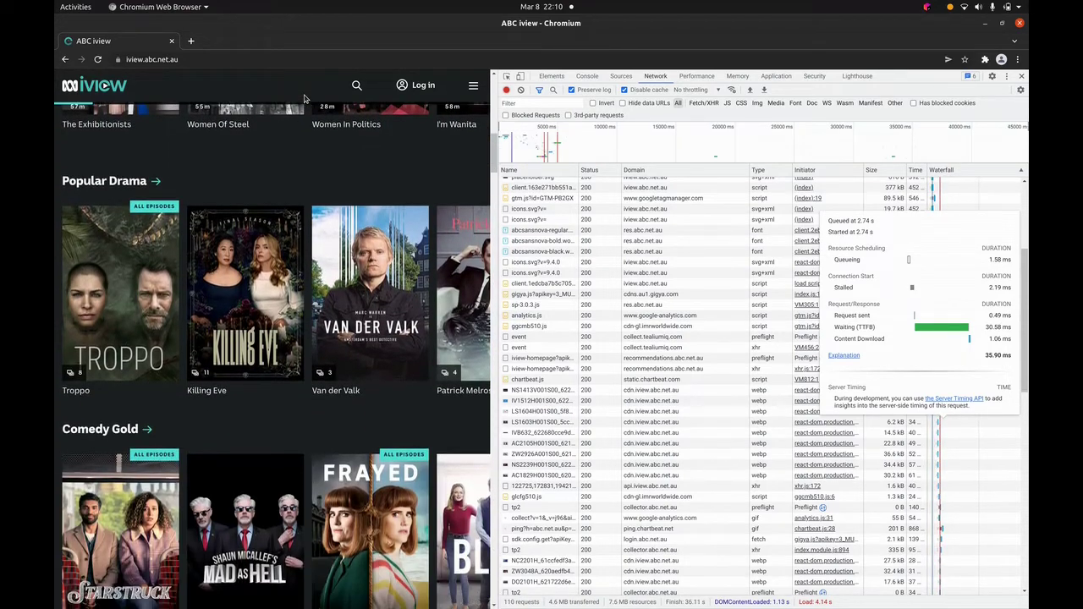
pyautogui.click(229, 461)
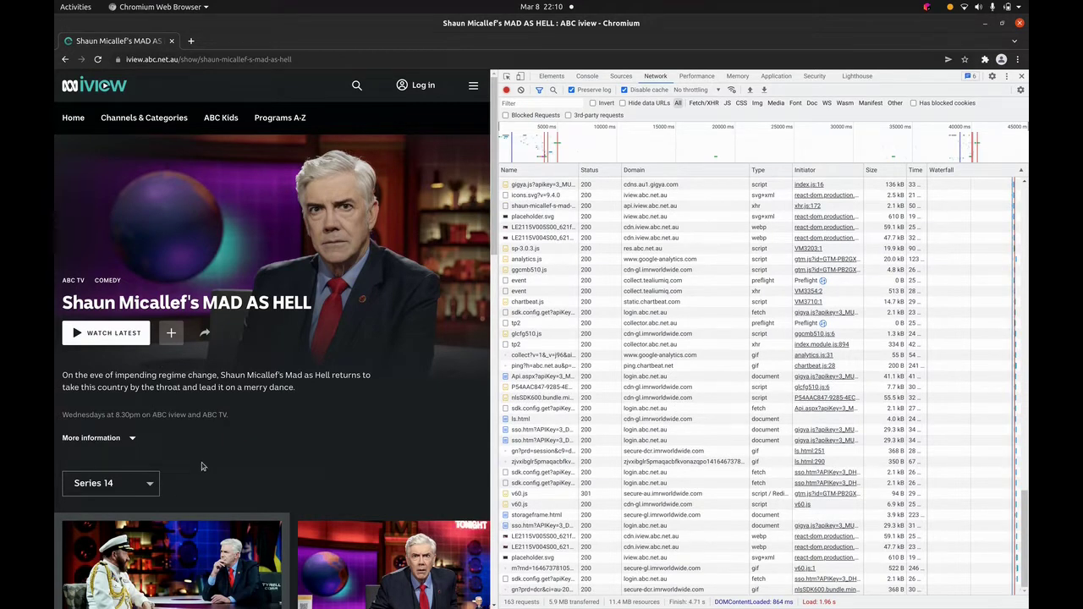
pyautogui.scroll(-3, 204, 470)
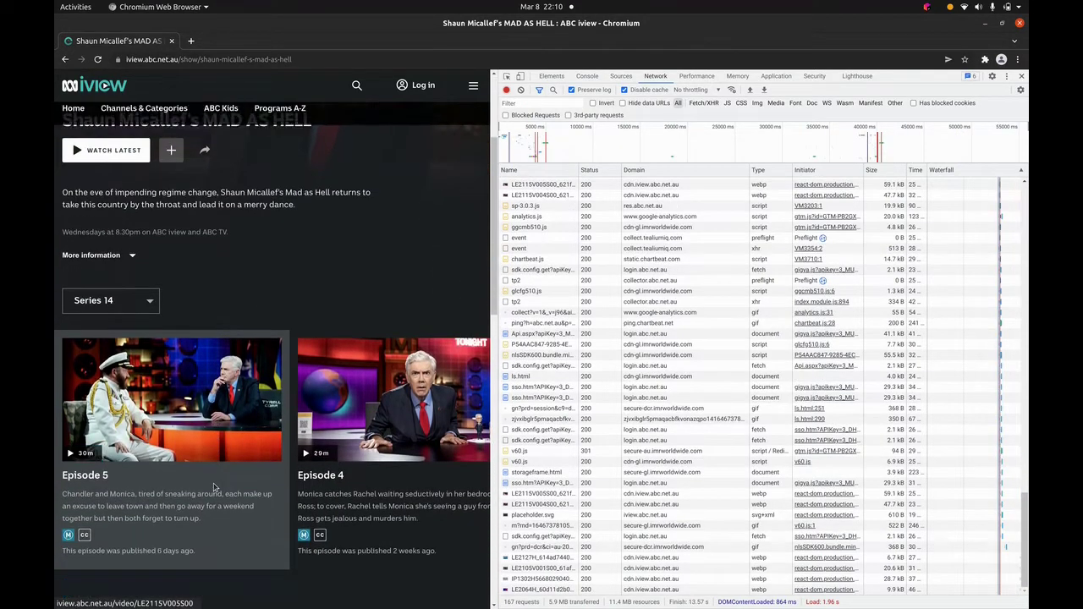
pyautogui.click(376, 434)
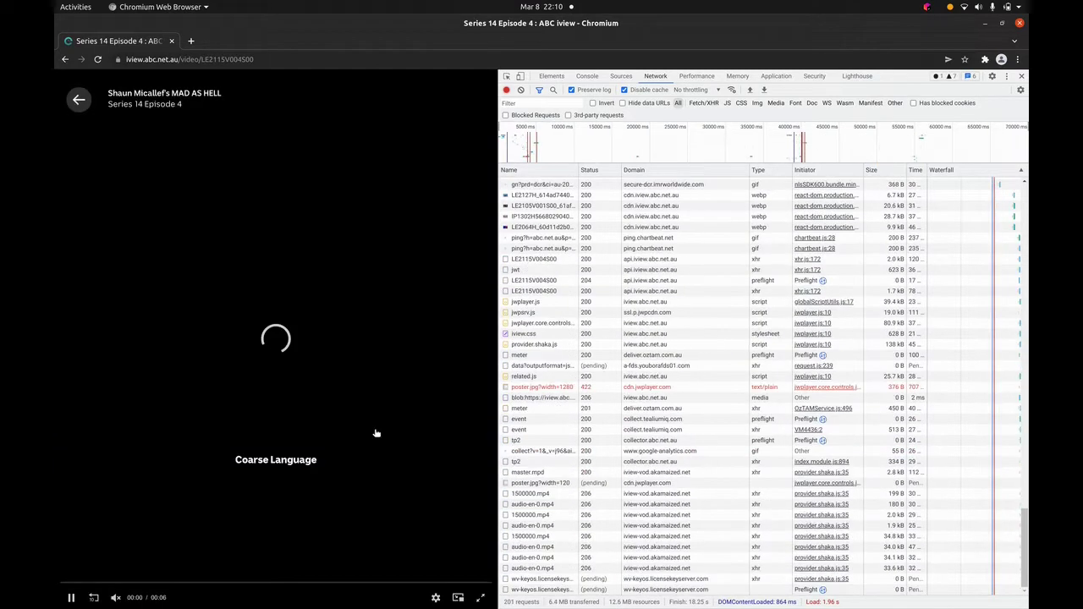
# Step: Filter the network log by "google" and open the details of the latest google-analytics collect event request
pyautogui.click(556, 99)
pyautogui.write('go')
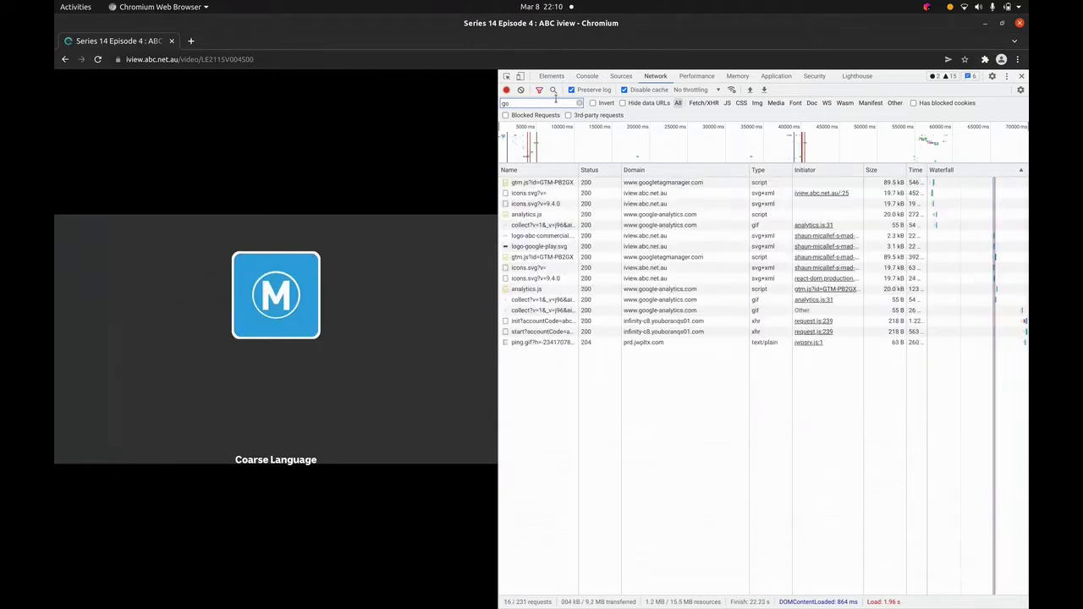
pyautogui.write('ogle')
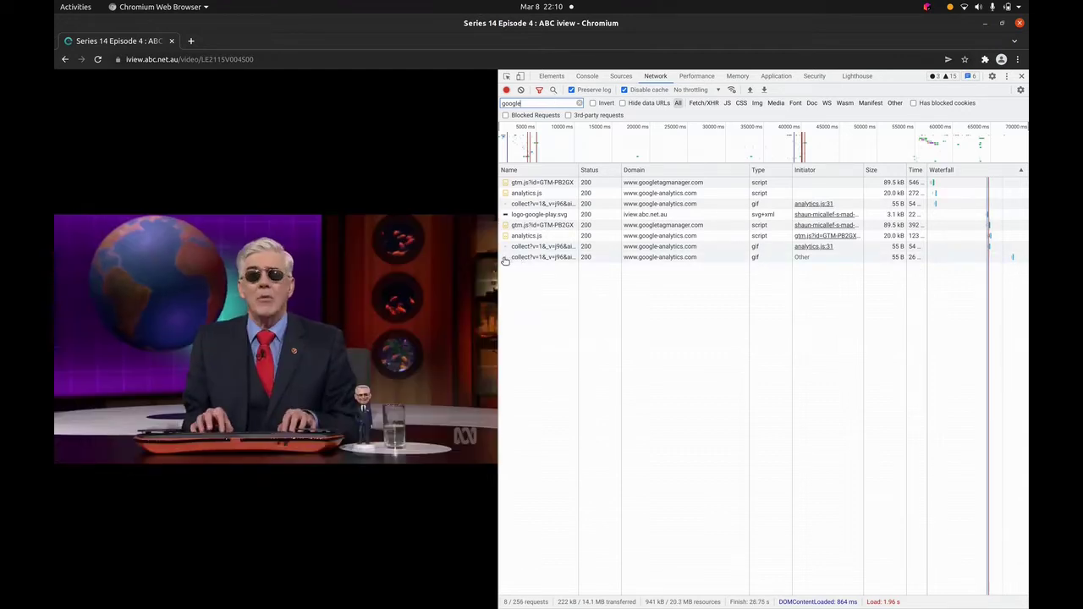
pyautogui.click(504, 258)
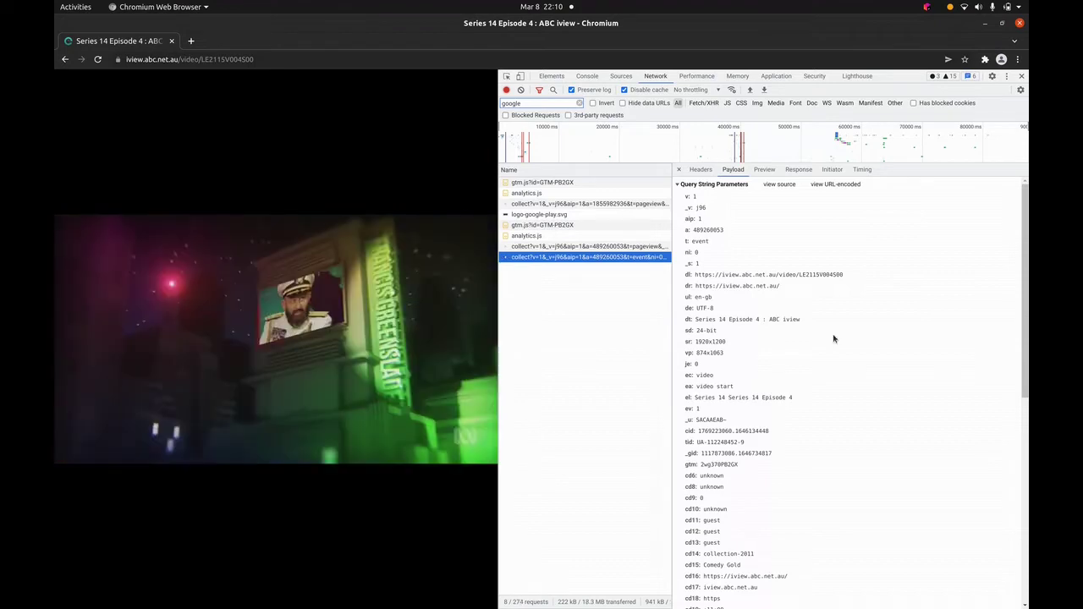
# Step: Examine the event request's query string parameters, highlighting the episode and show titles in cd25 and cd26 and the video URL in cd22
pyautogui.click(1024, 255)
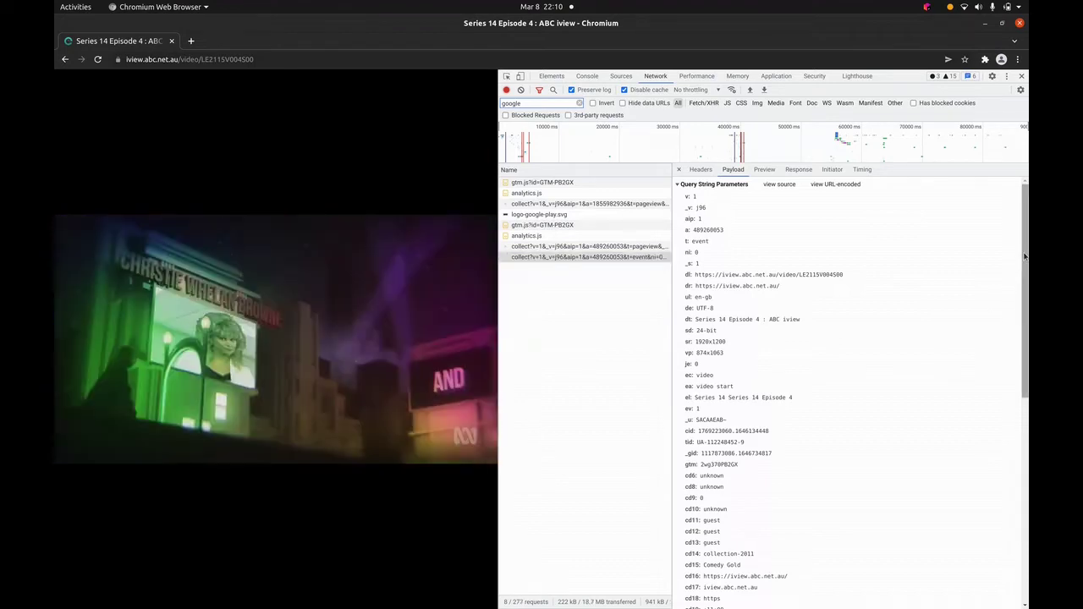
pyautogui.moveTo(1024, 256); pyautogui.dragTo(1027, 409)
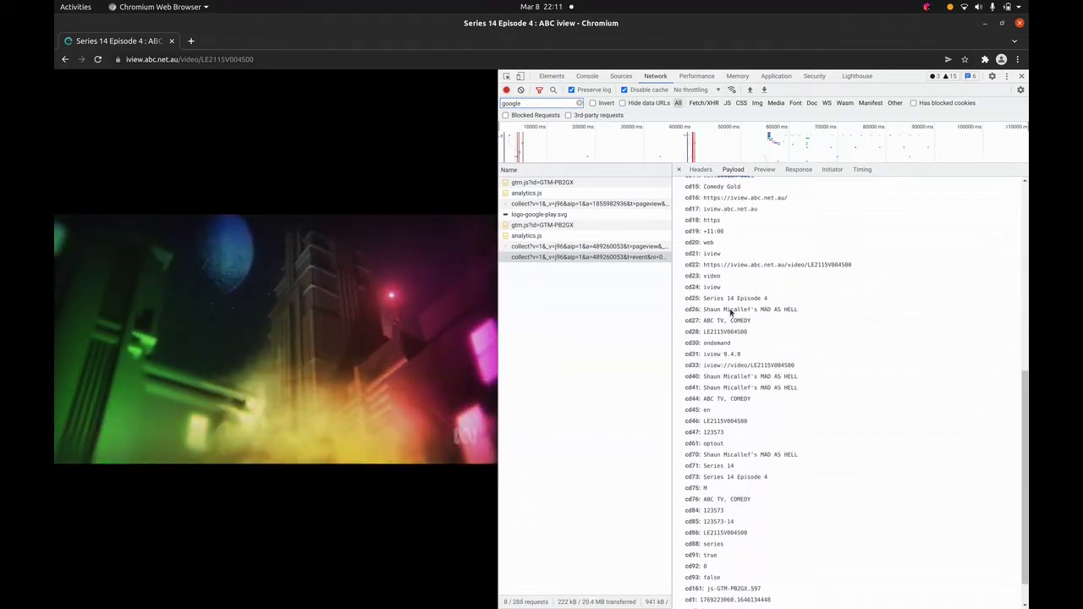
pyautogui.moveTo(801, 308); pyautogui.dragTo(679, 298)
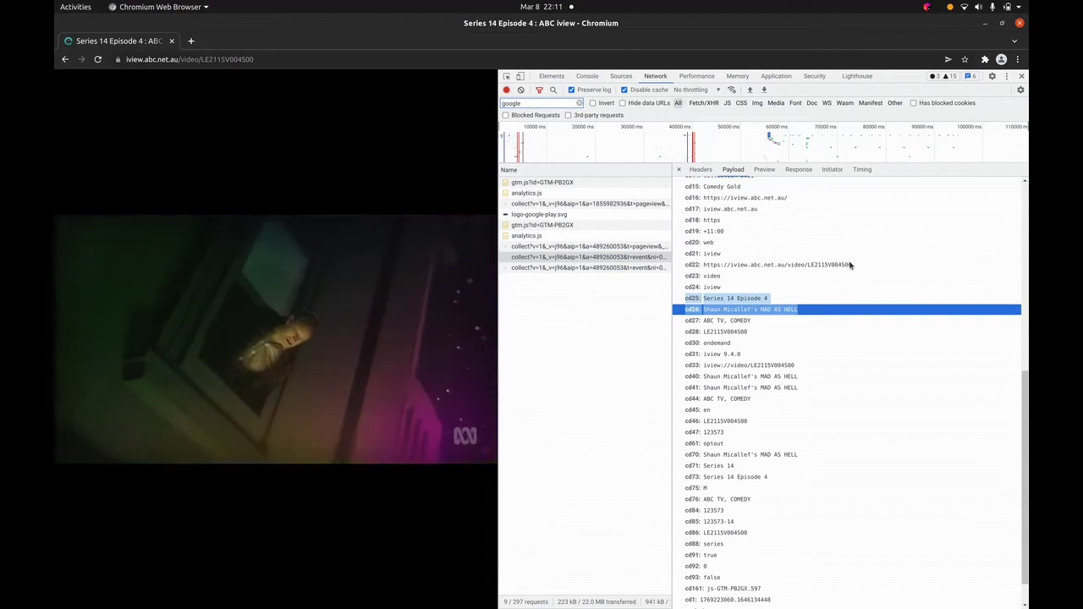
pyautogui.moveTo(853, 266); pyautogui.dragTo(705, 269)
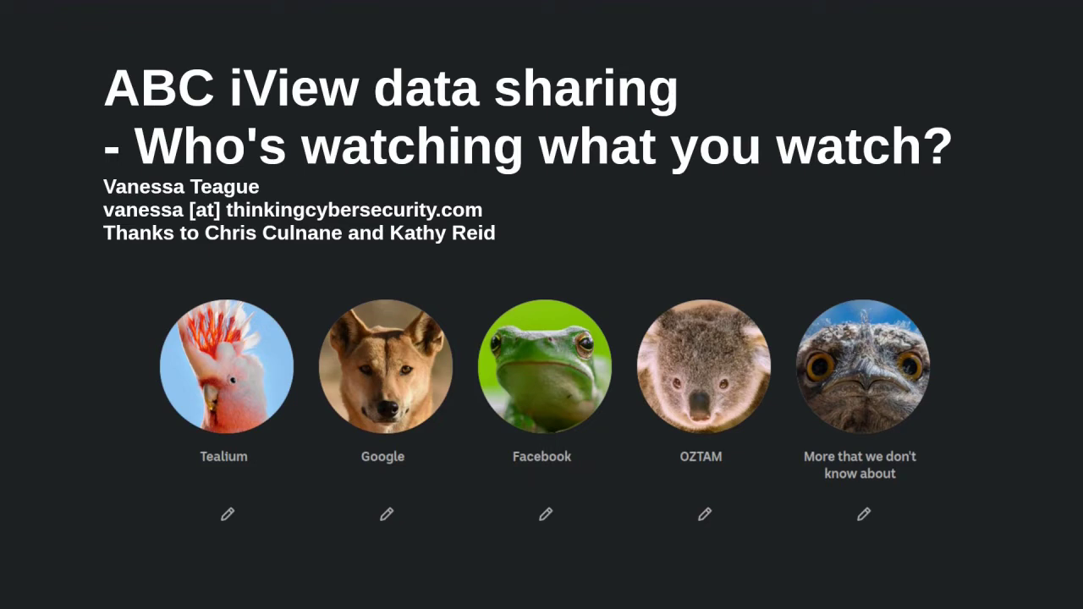
pyautogui.press('Right')
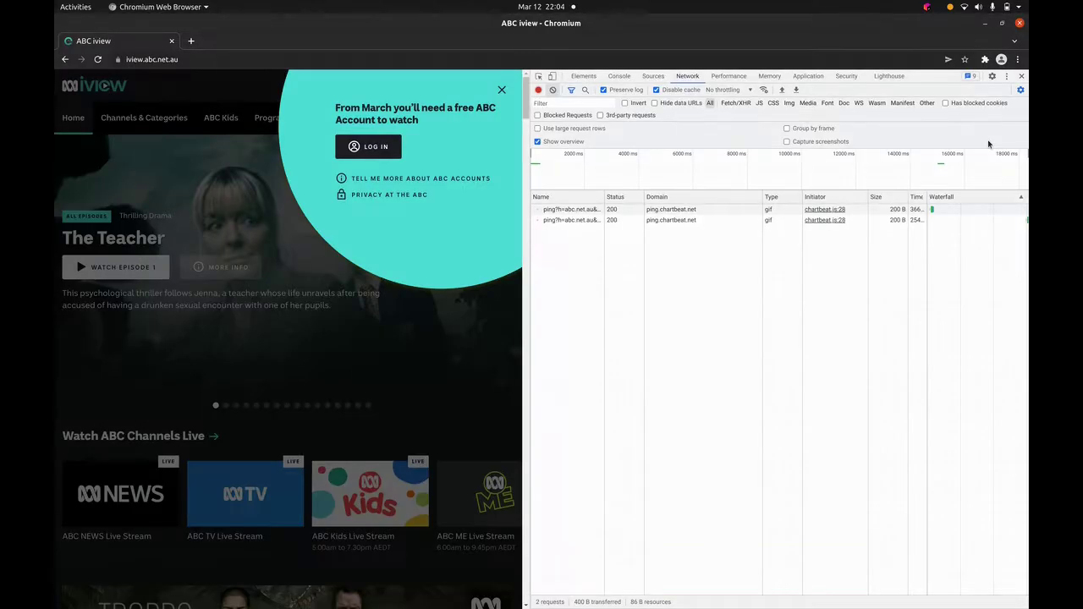
# Step: Log in to the ABC account with email, continue to iview and choose the WeOwnThisContent profile
pyautogui.click(357, 151)
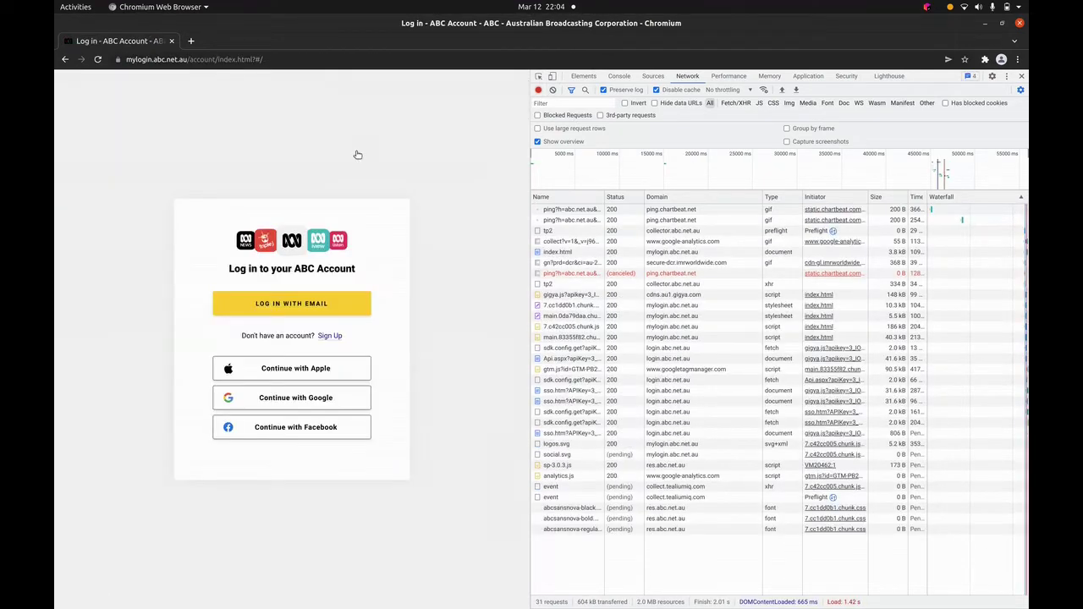
pyautogui.click(288, 305)
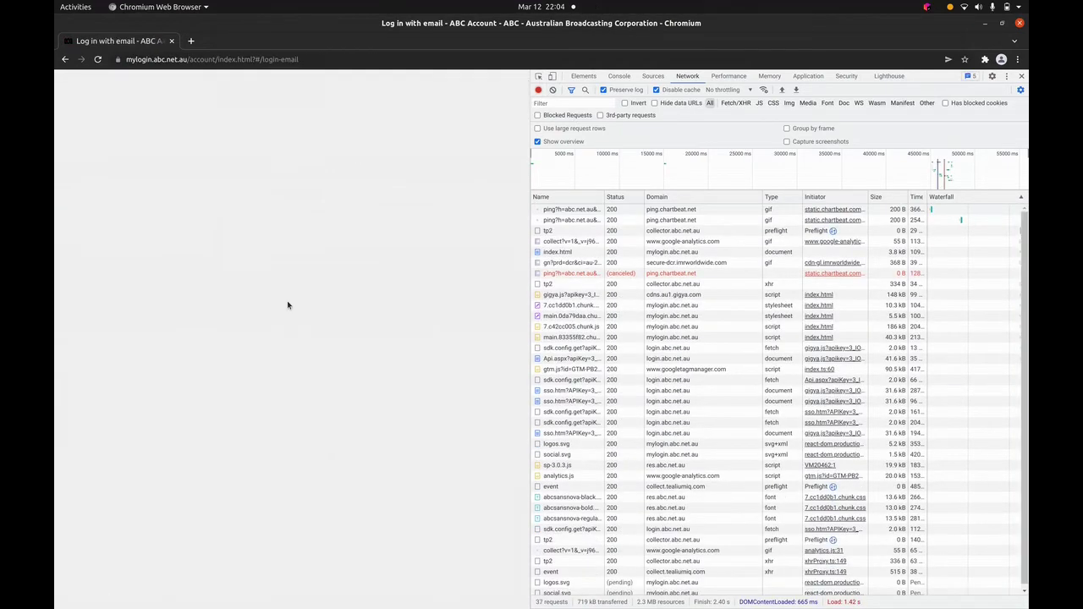
pyautogui.click(308, 375)
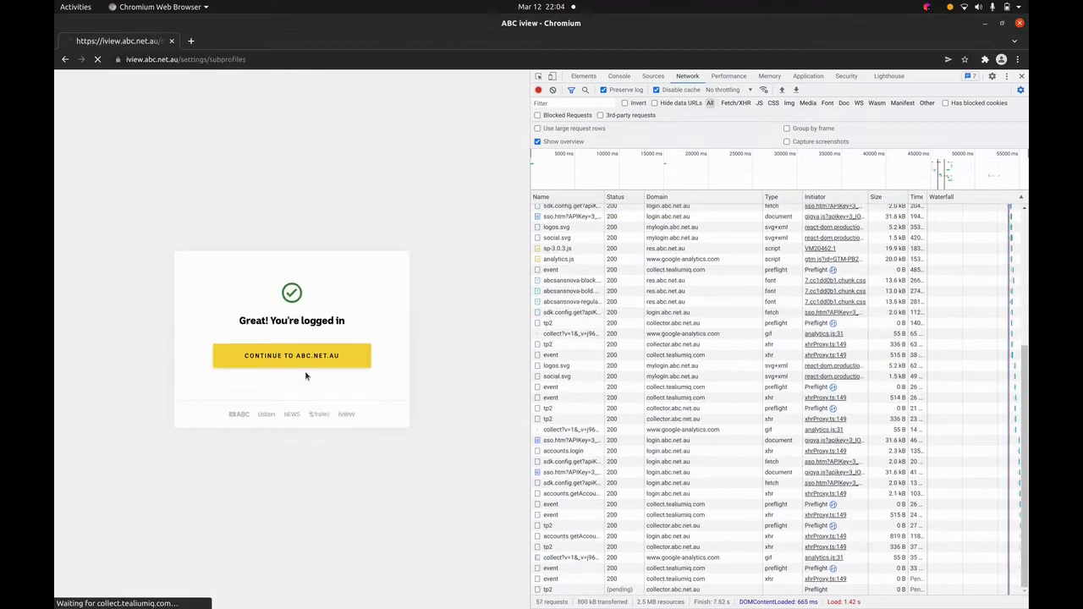
pyautogui.click(305, 362)
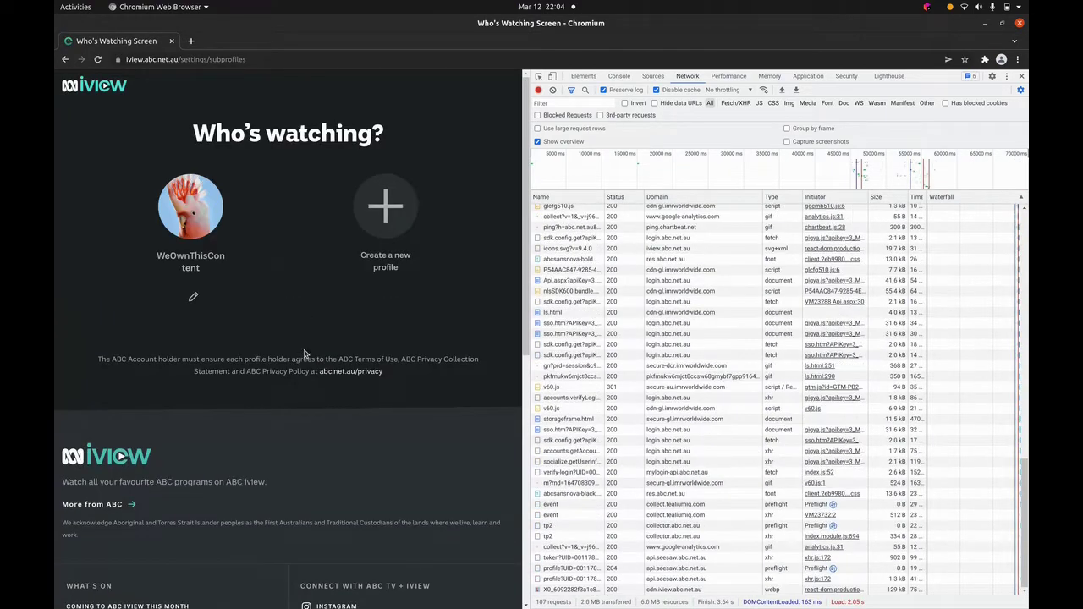
pyautogui.click(183, 216)
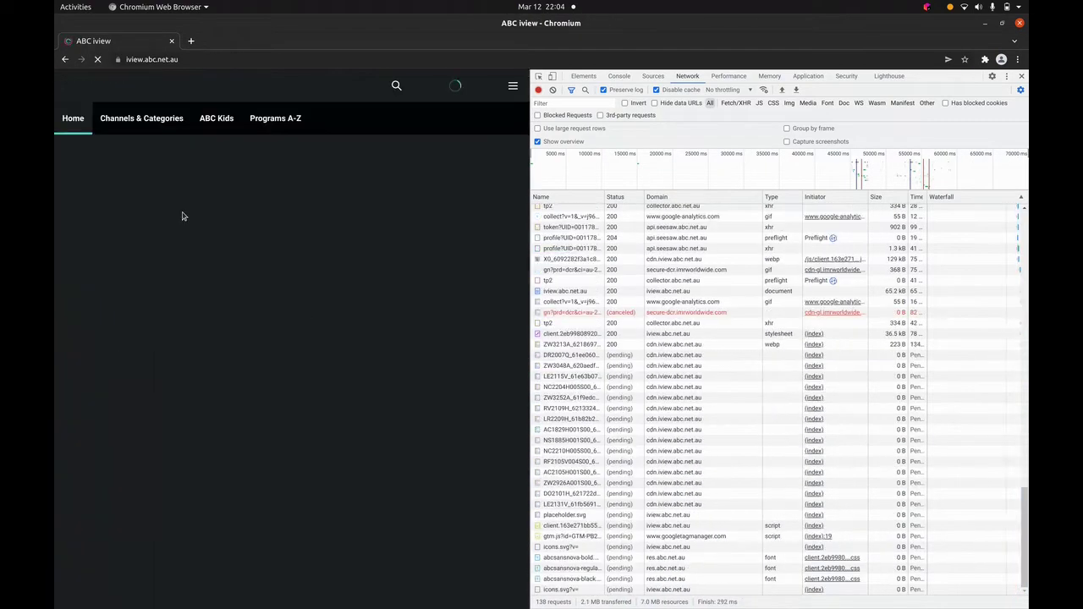
# Step: Search the iview programs for "cANBERRA BUBBLE"
pyautogui.click(389, 86)
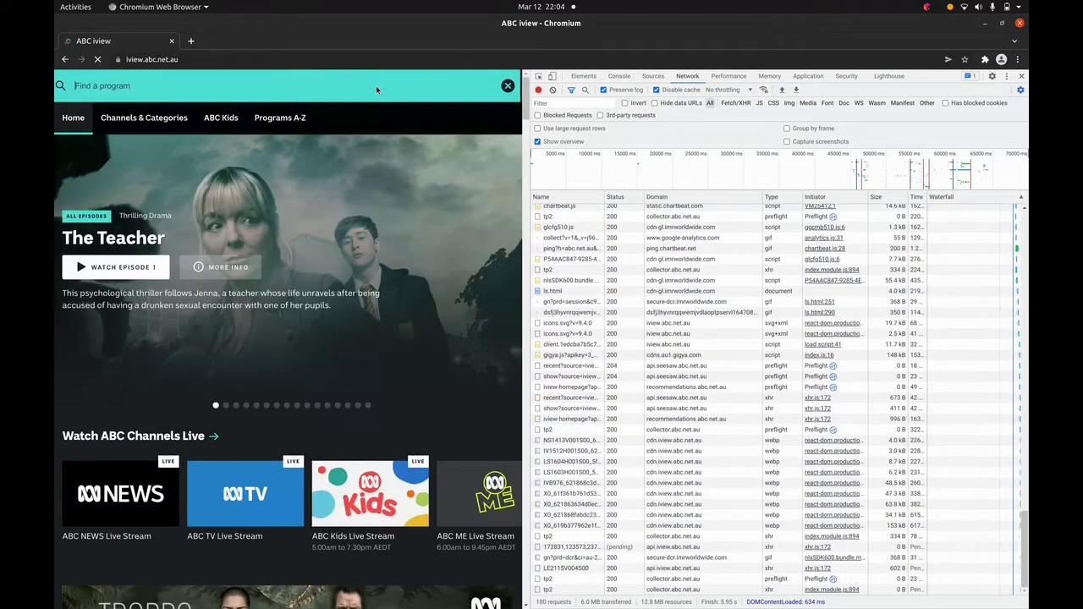
pyautogui.write('c')
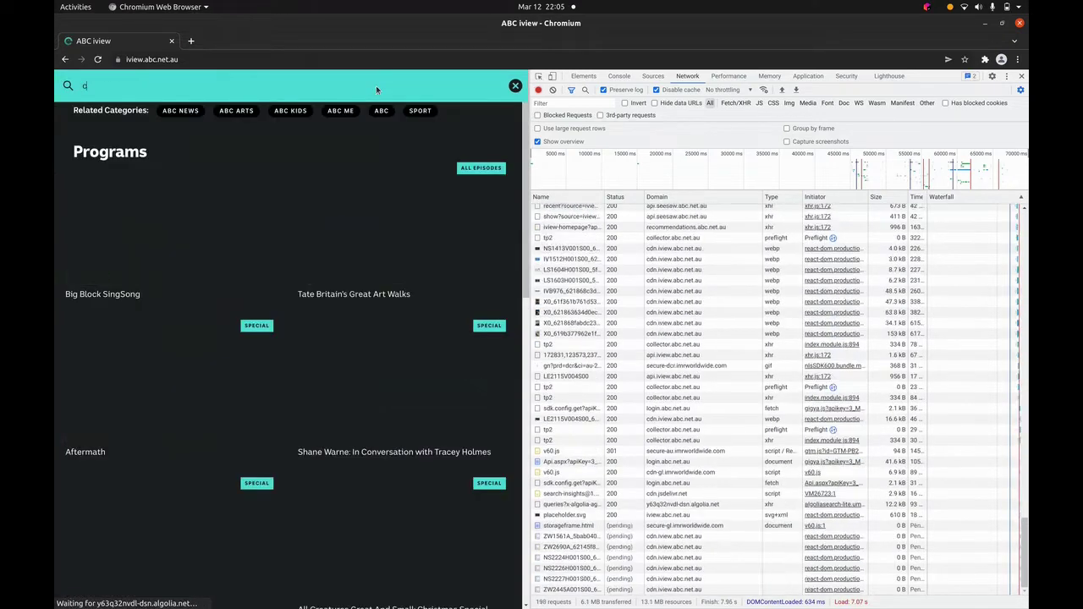
pyautogui.write('A')
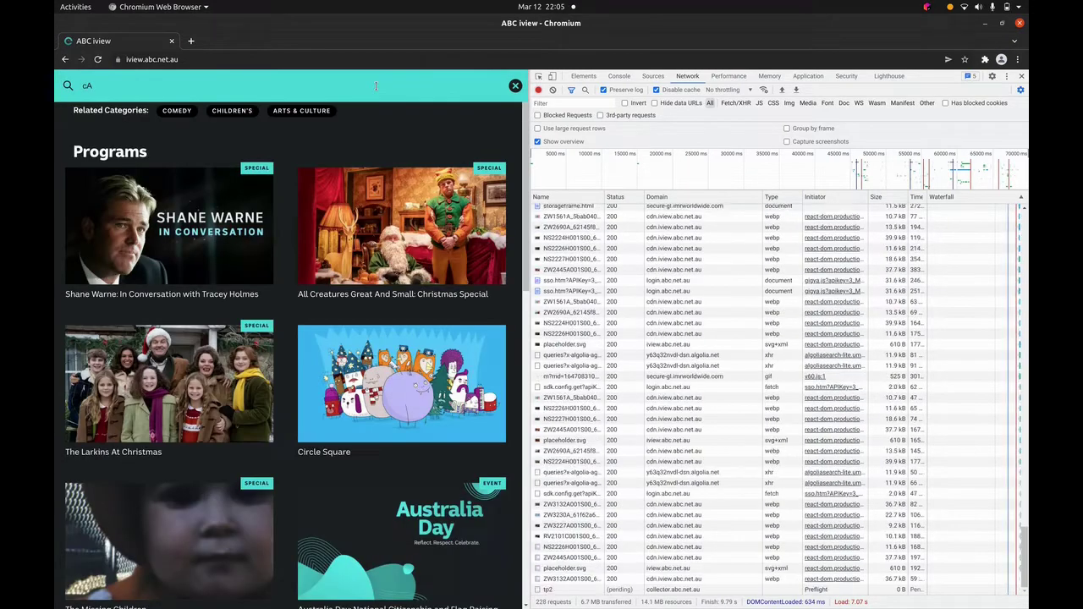
pyautogui.write('NB')
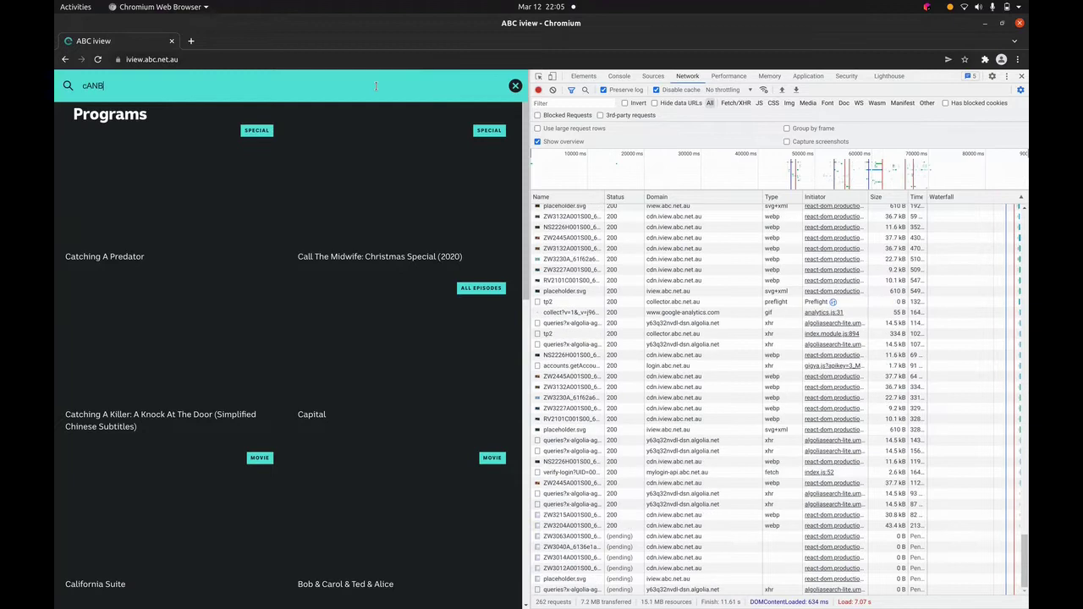
pyautogui.write('ERRA BUBBLE')
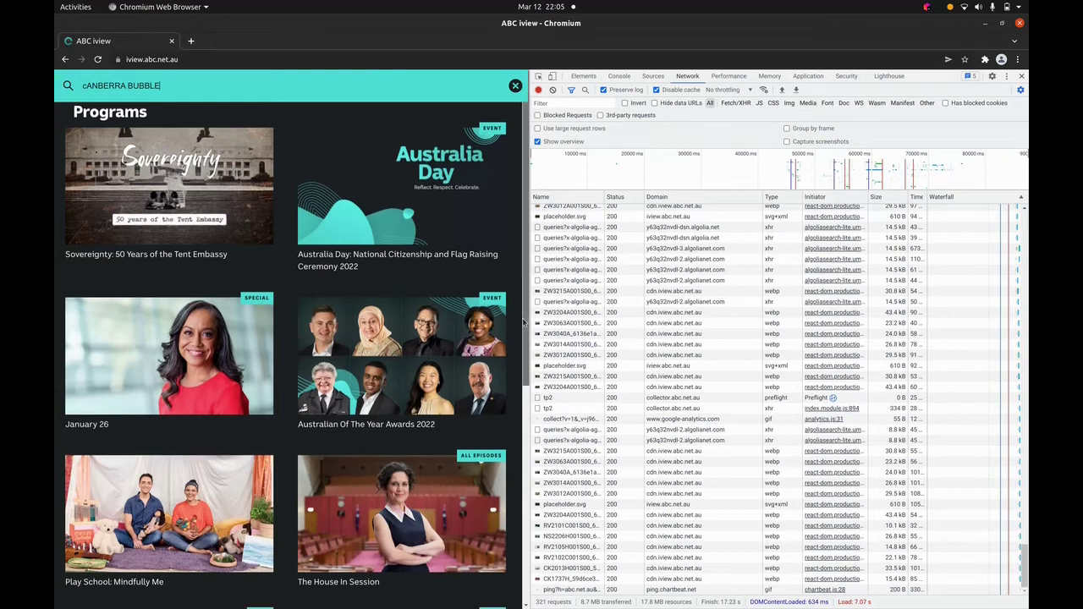
# Step: Open the Four Corners episode "Series 2020 Inside The Canberra Bubble" from the search results and play it
pyautogui.scroll(-2, 512, 406)
pyautogui.scroll(-5, 512, 406)
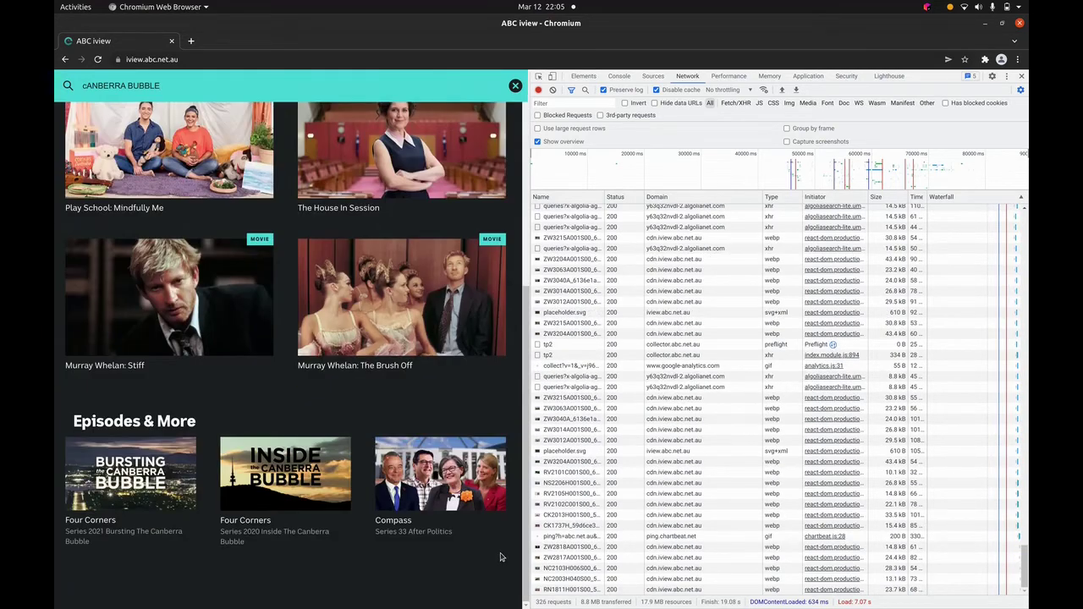
pyautogui.click(295, 480)
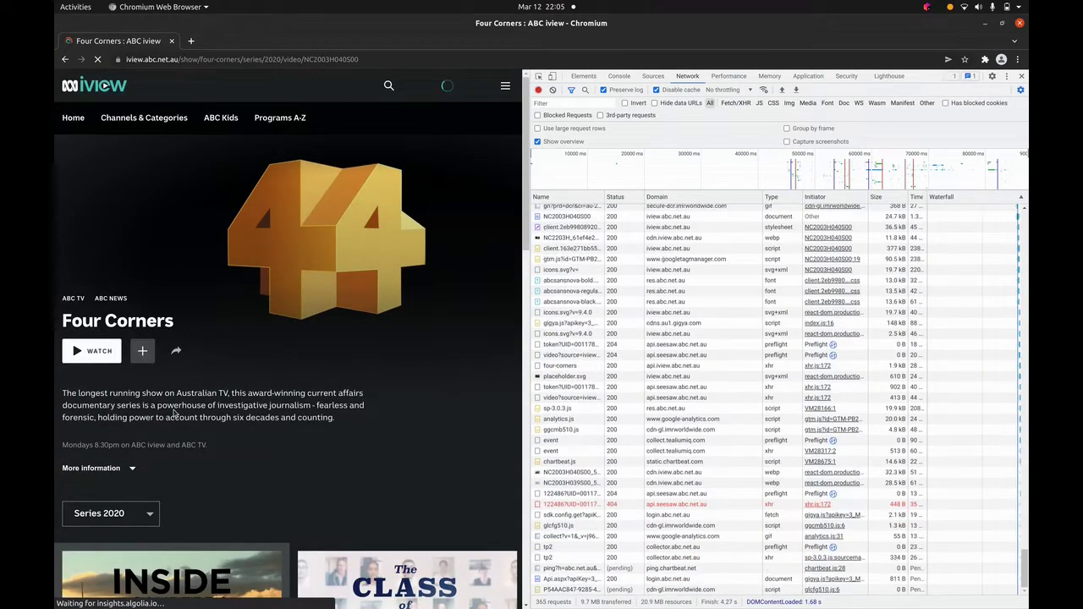
pyautogui.click(111, 351)
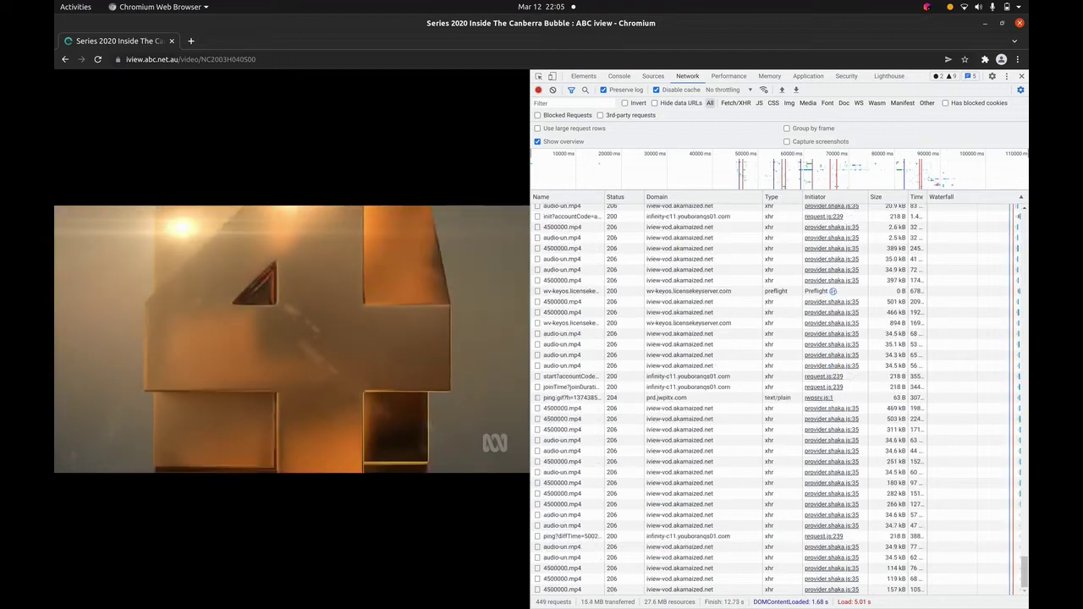
# Step: Pause the episode and open the payload of the last collect request in the network log filtered by "GOOGLE"
pyautogui.moveTo(84, 543)
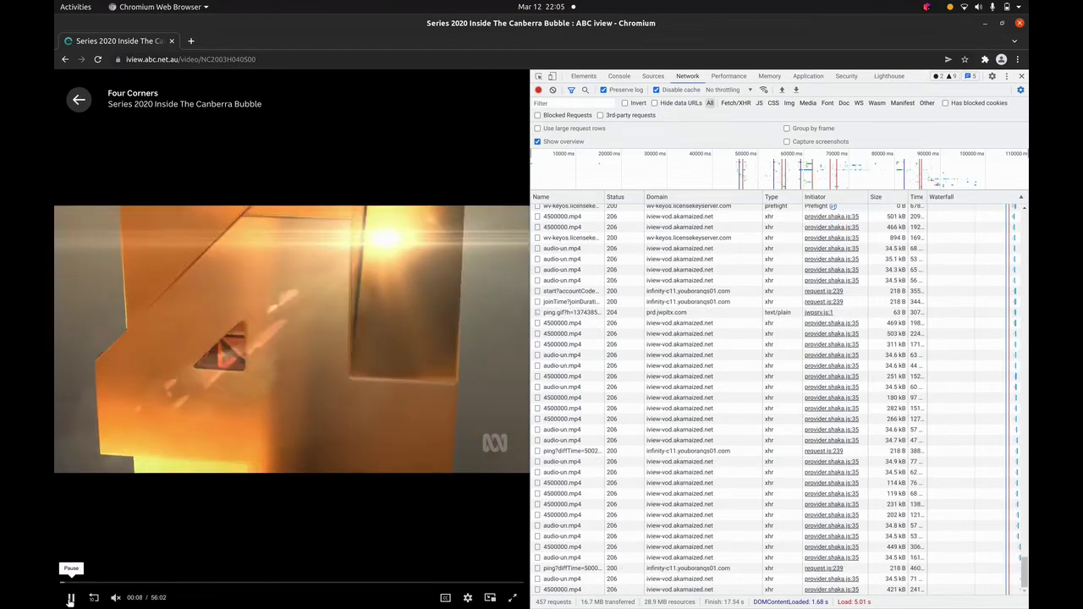
pyautogui.click(70, 598)
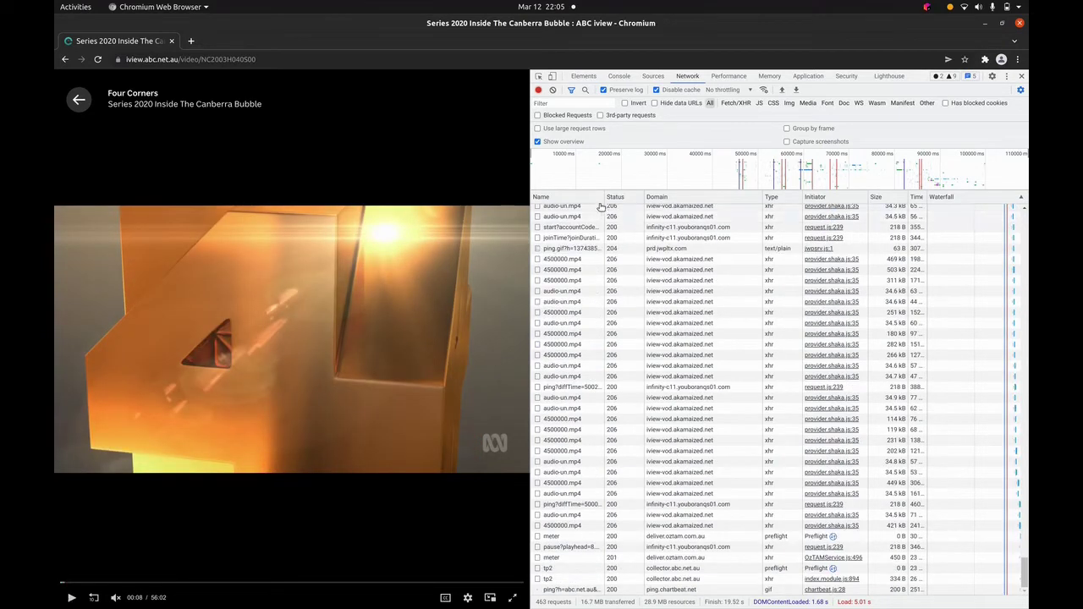
pyautogui.click(572, 102)
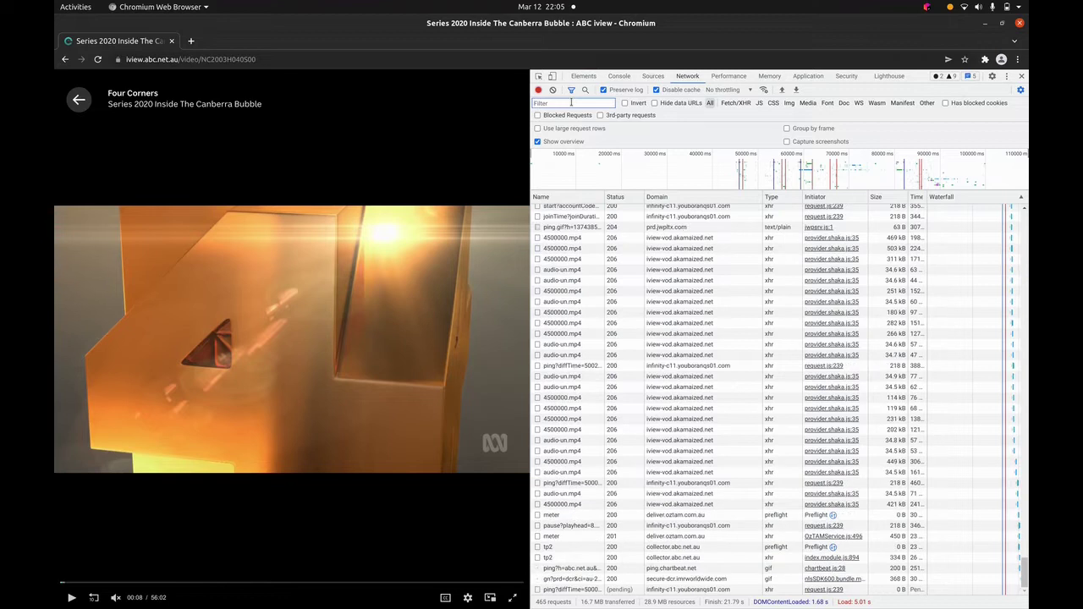
pyautogui.write('goo')
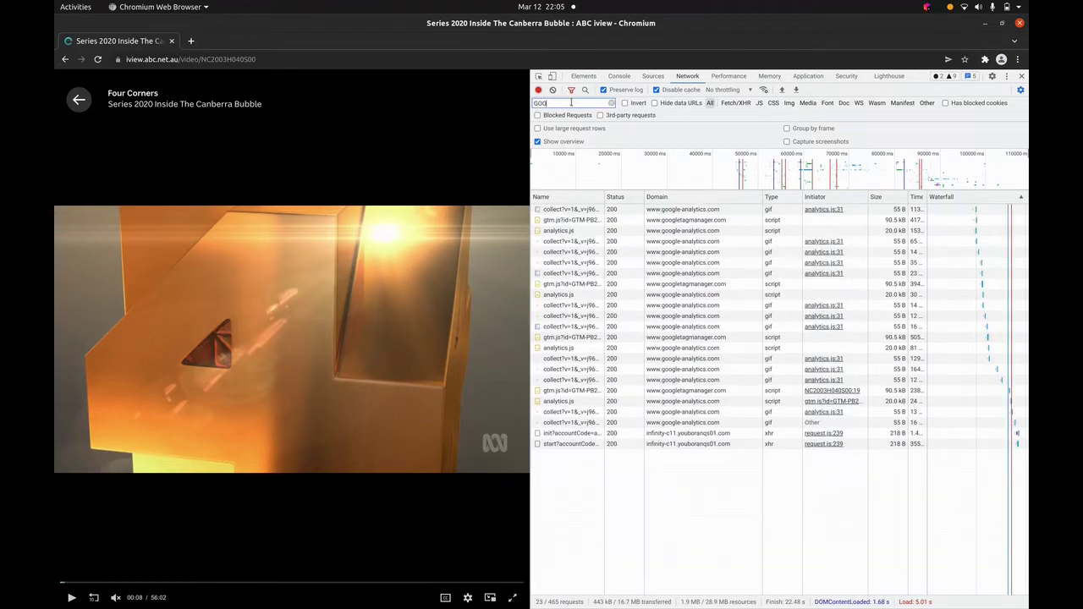
pyautogui.write('gl')
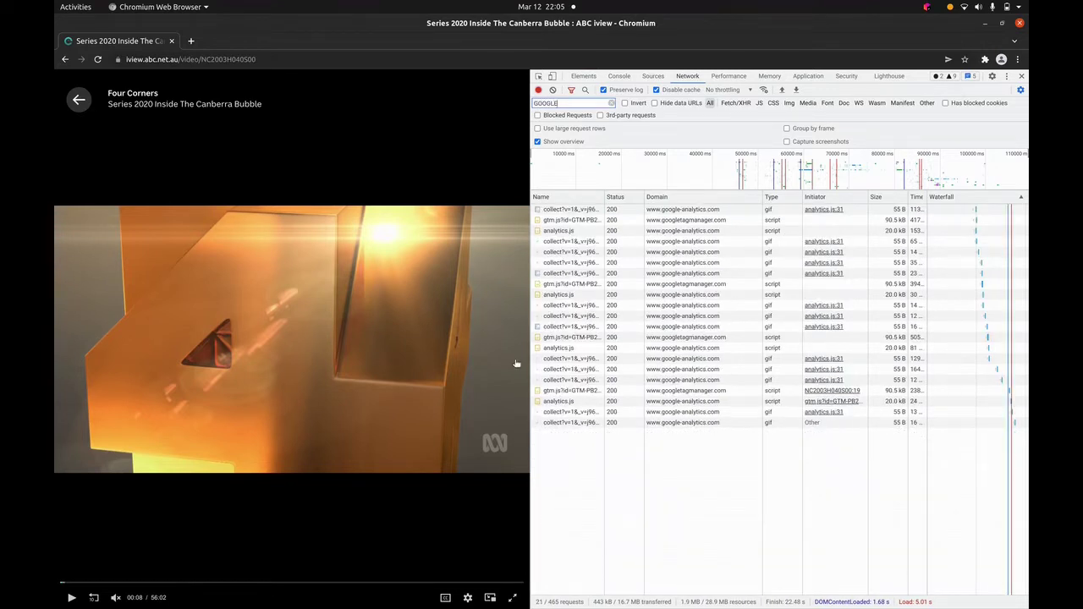
pyautogui.click(540, 426)
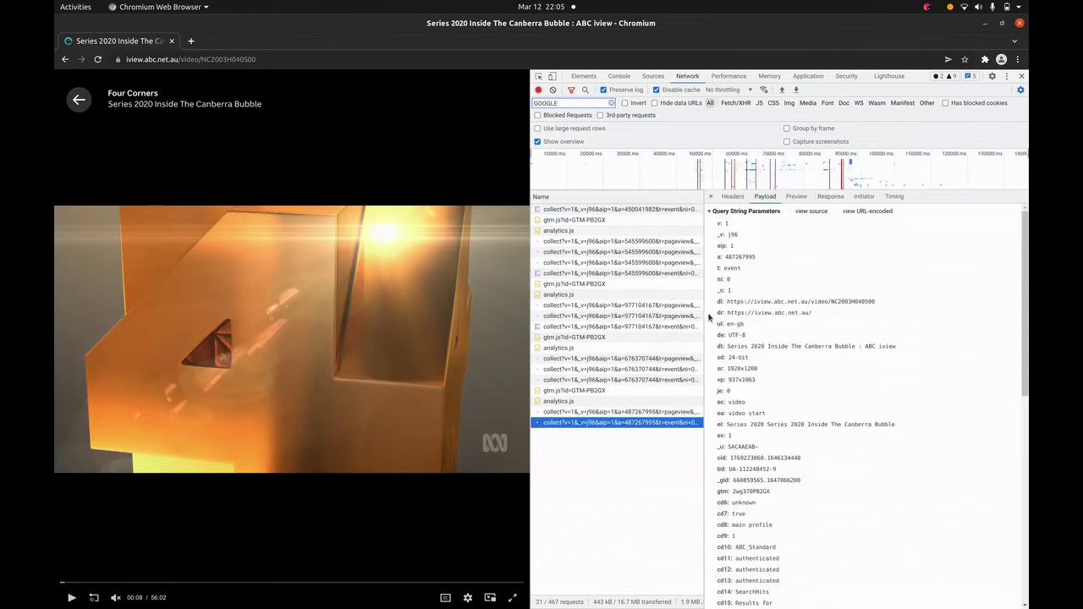
# Step: Filter the network requests by "tealium" instead and open the payload of the last event request
pyautogui.click(585, 104)
pyautogui.hotkey('ctrl', 'a')
pyautogui.press('BackSpace')
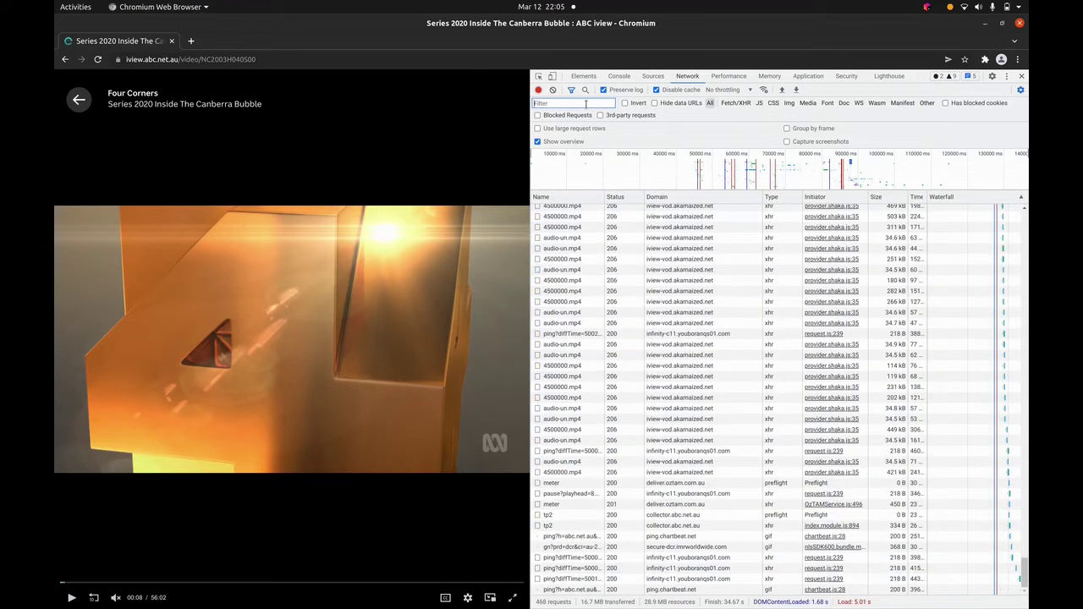
pyautogui.write('tea')
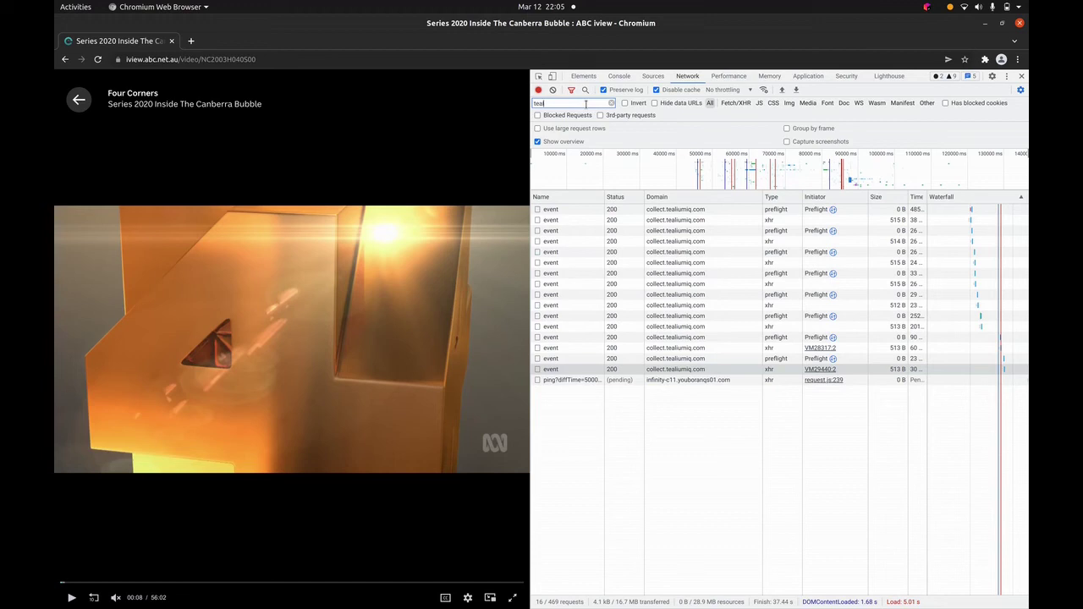
pyautogui.write('lium')
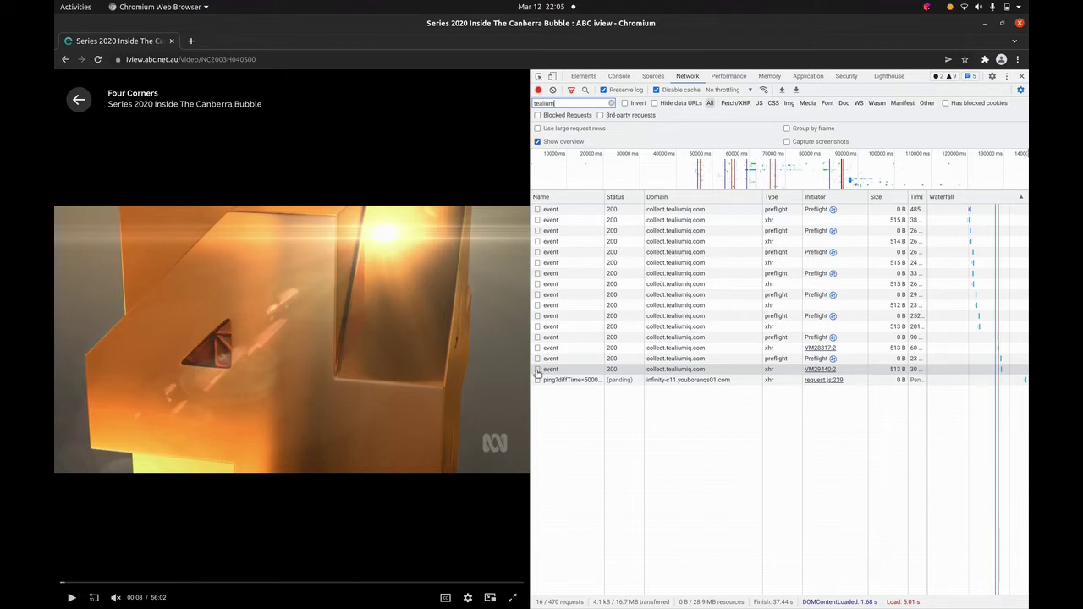
pyautogui.click(536, 372)
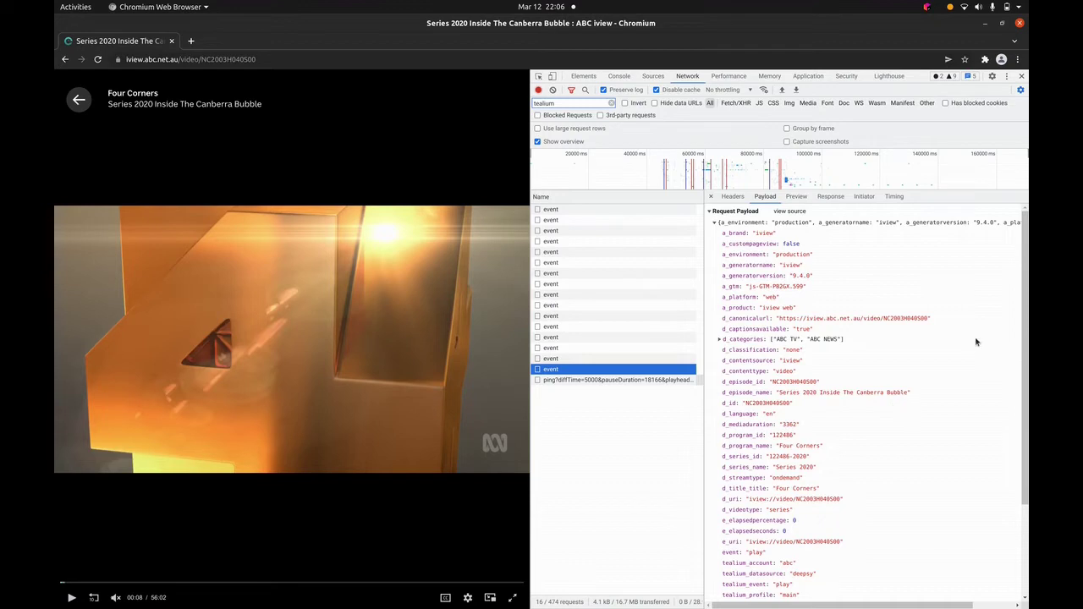
# Step: Examine the rest of the Tealium event payload, down to the user fields and the u_emailsha256 entry
pyautogui.click(1026, 314)
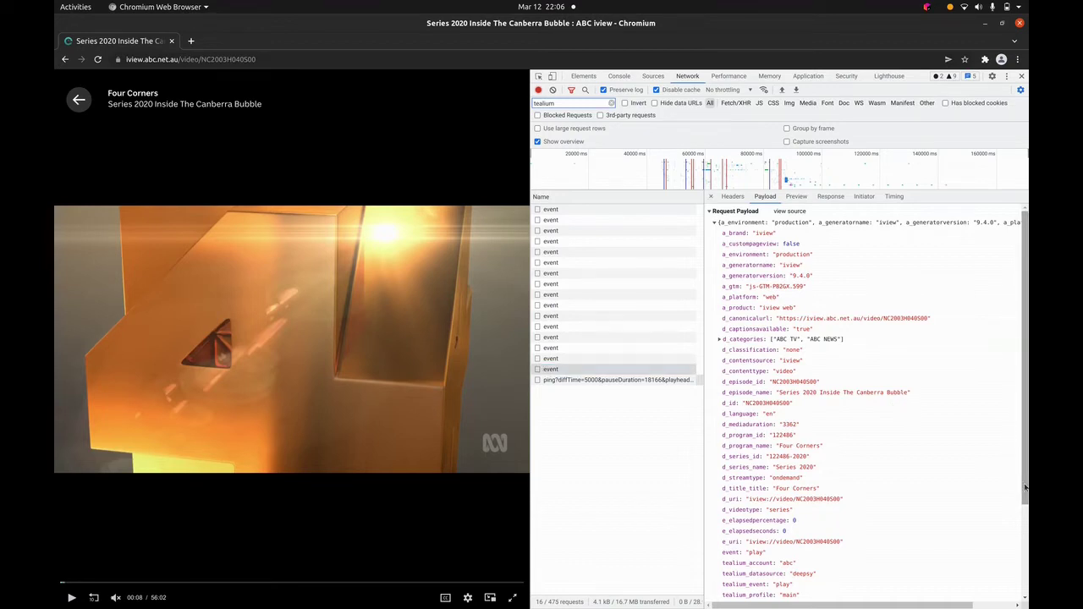
pyautogui.click(1025, 525)
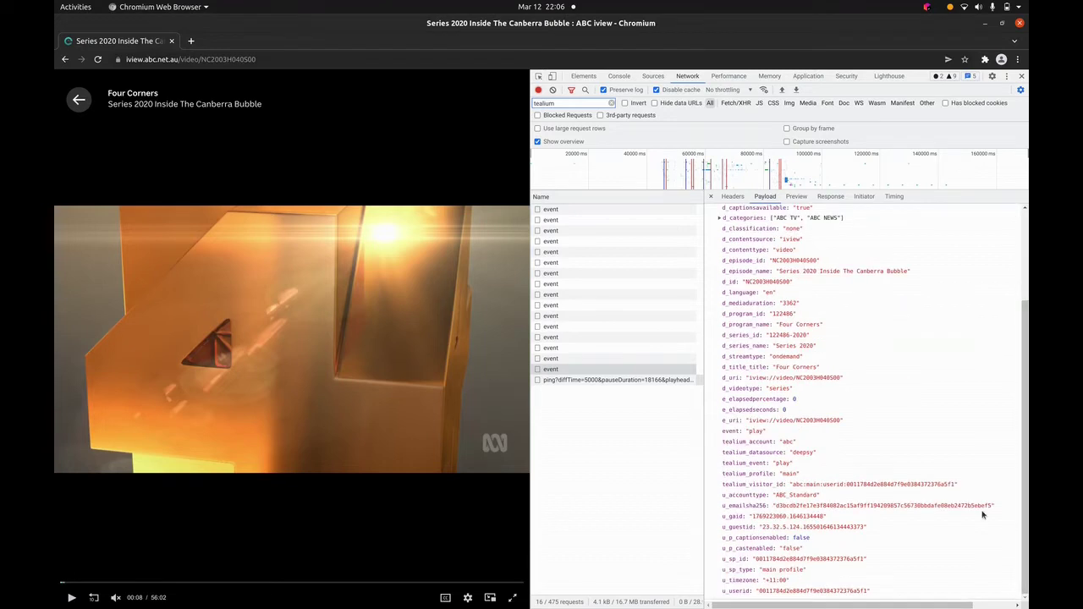
pyautogui.click(720, 506)
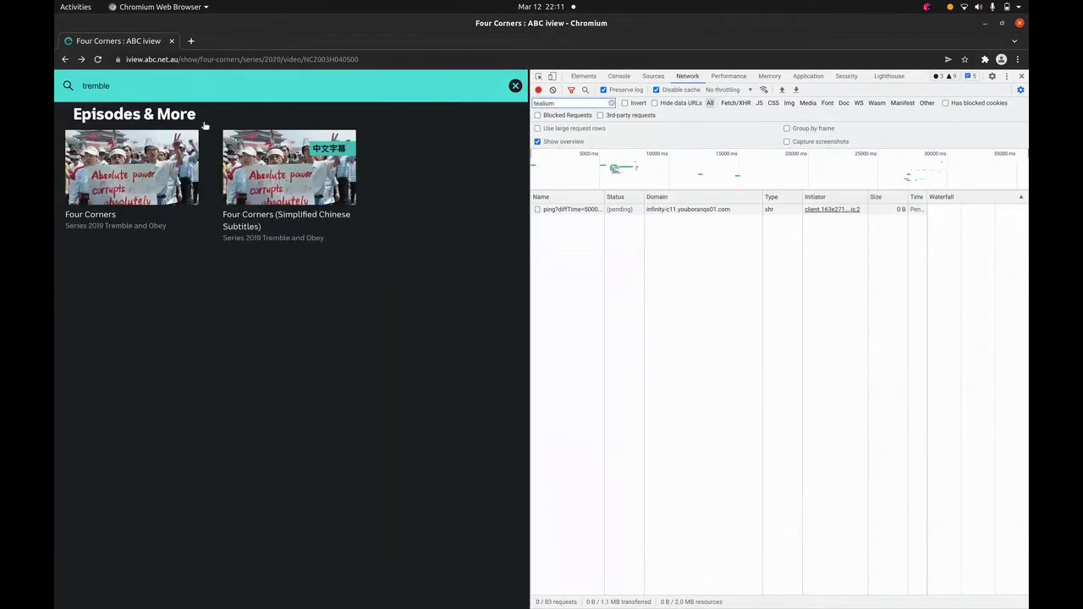
# Step: Open the Four Corners episode "Series 2019 Tremble and Obey" from the search results and play it
pyautogui.click(188, 185)
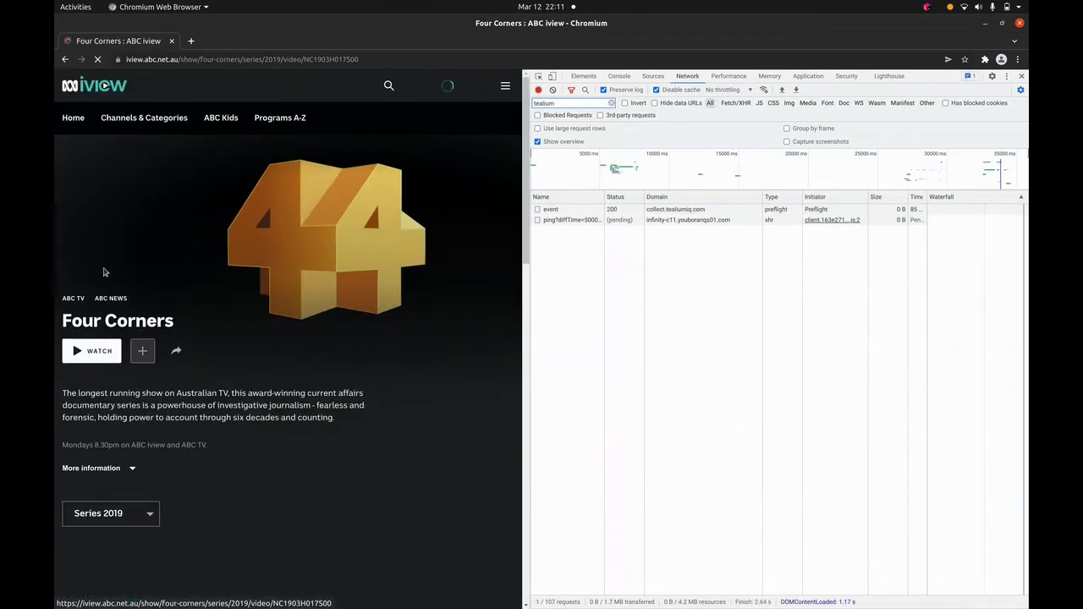
pyautogui.click(74, 350)
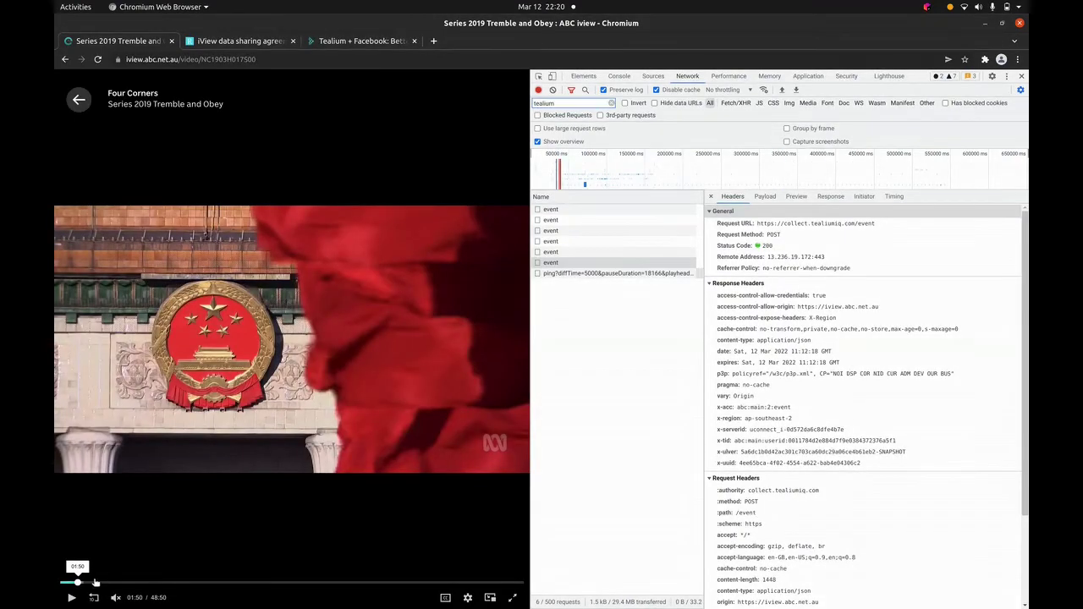
pyautogui.click(69, 598)
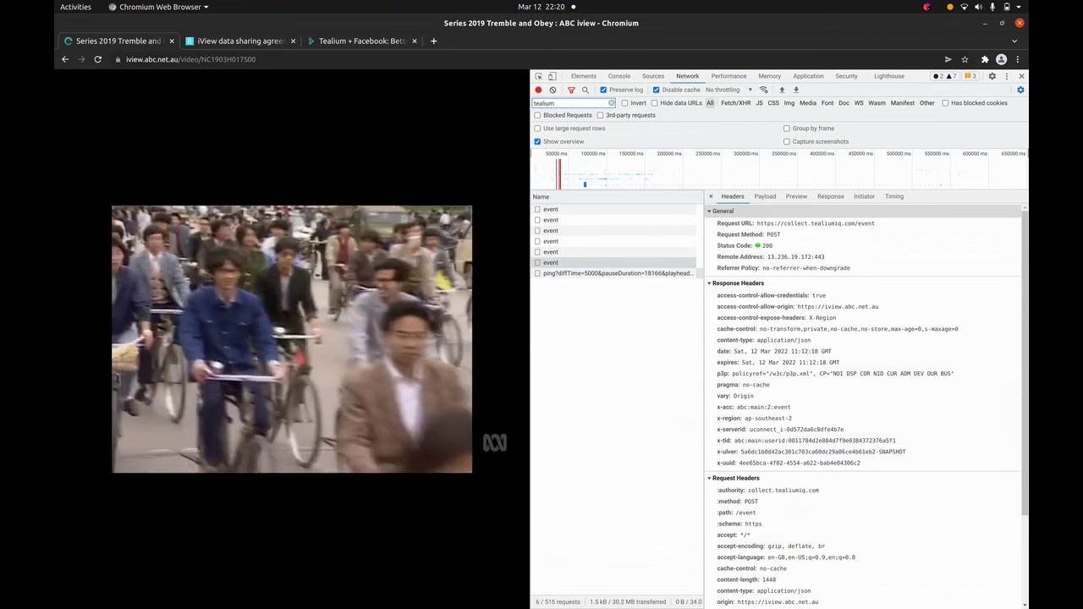
# Step: View the Right to Know page with the Freedom of Information request on iView data sharing agreements
pyautogui.moveTo(223, 82)
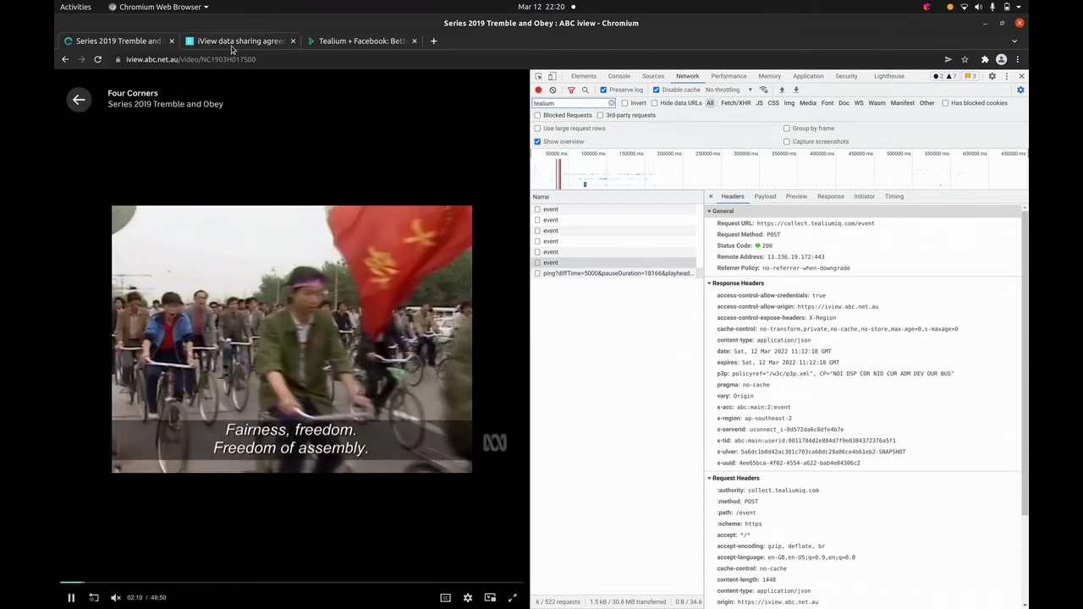
pyautogui.click(231, 48)
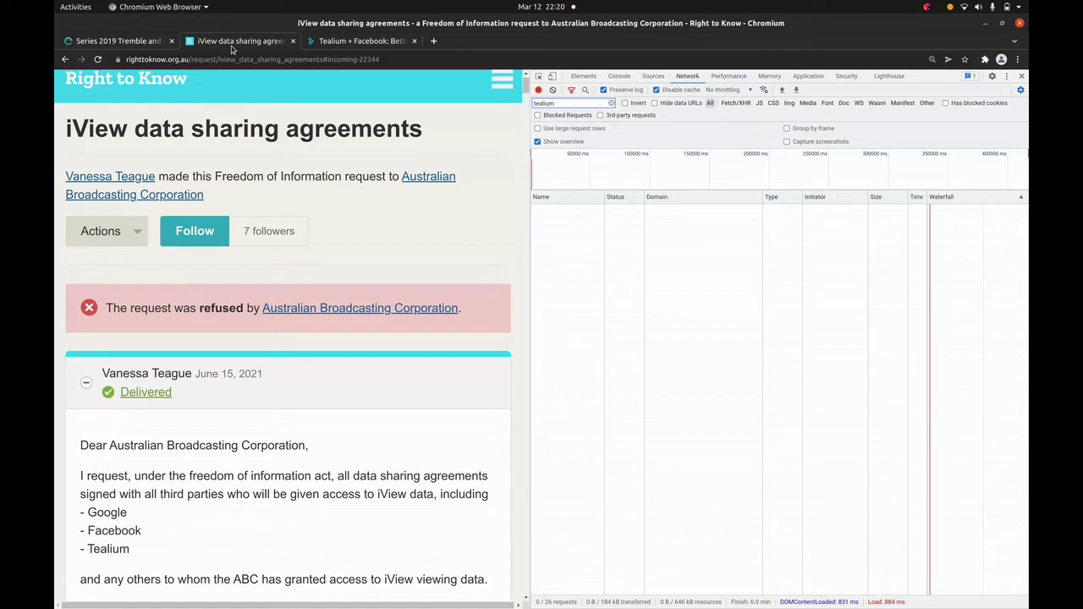
# Step: Examine the Tealium + Facebook page without the developer tools, from the "Better Together" heading down to the Key Benefits
pyautogui.click(355, 41)
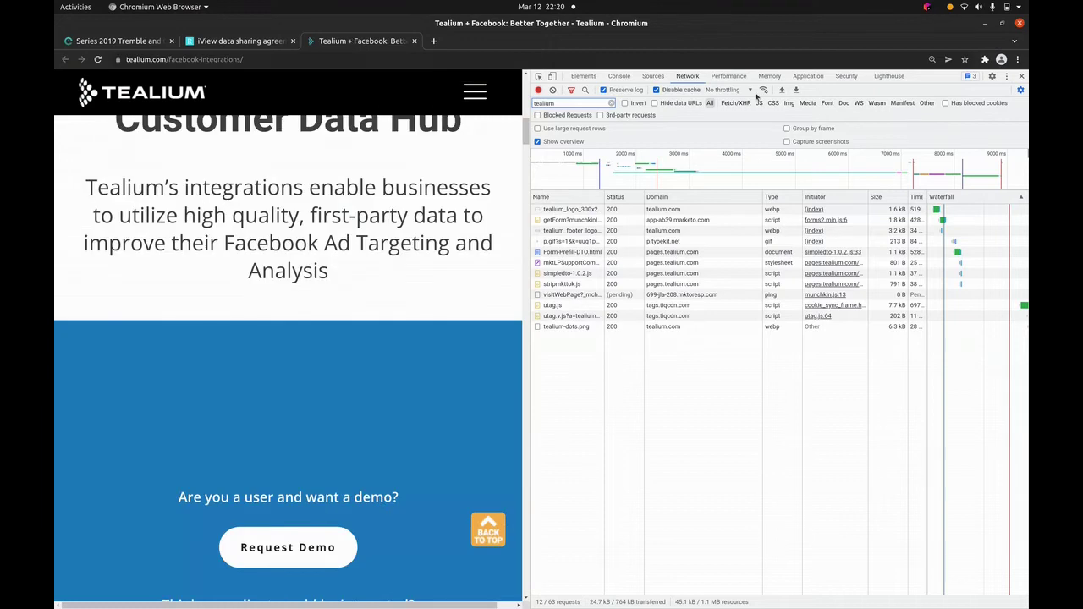
pyautogui.click(1022, 78)
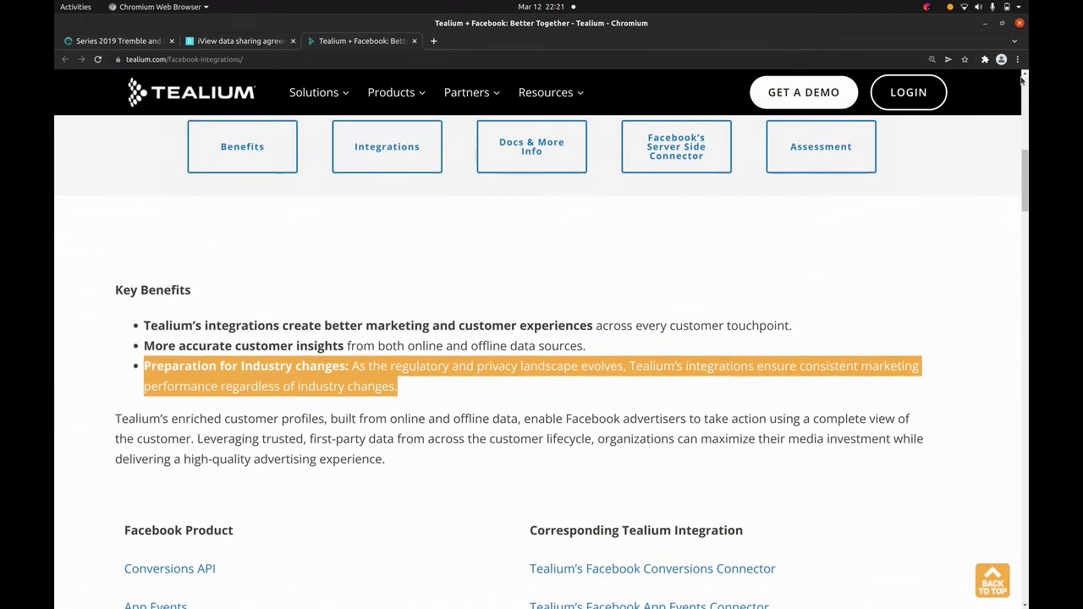
pyautogui.scroll(2, 1022, 78)
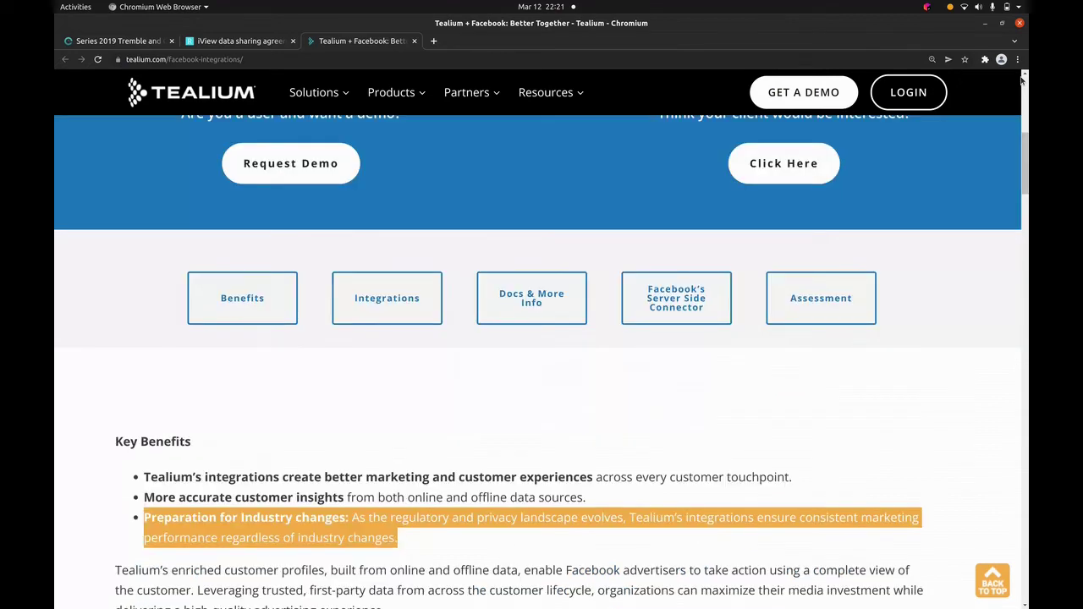
pyautogui.scroll(3, 1022, 78)
pyautogui.scroll(3, 1023, 79)
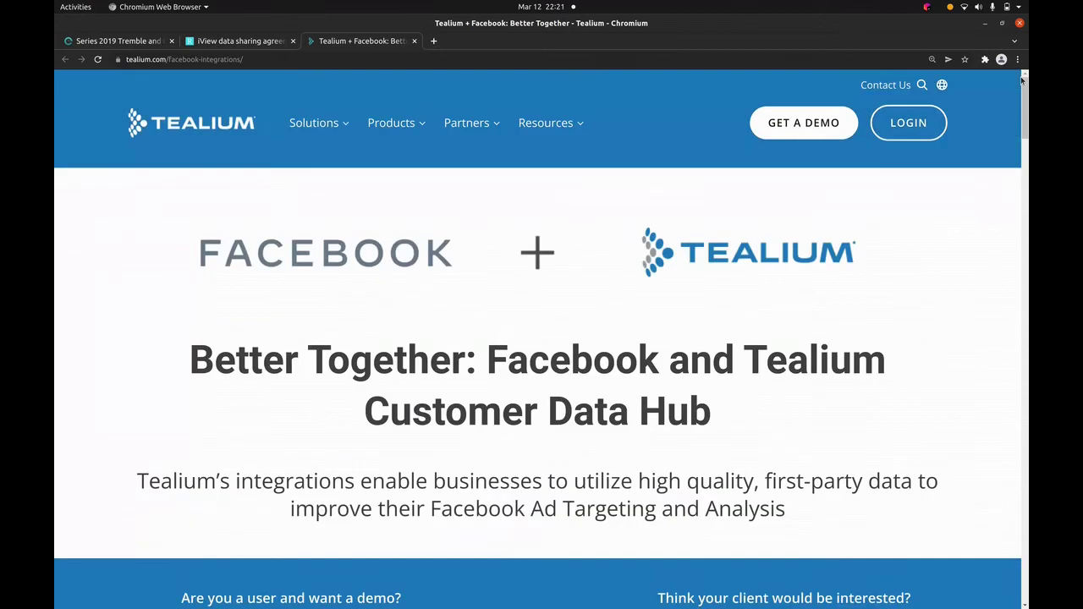
pyautogui.scroll(-3, 1022, 79)
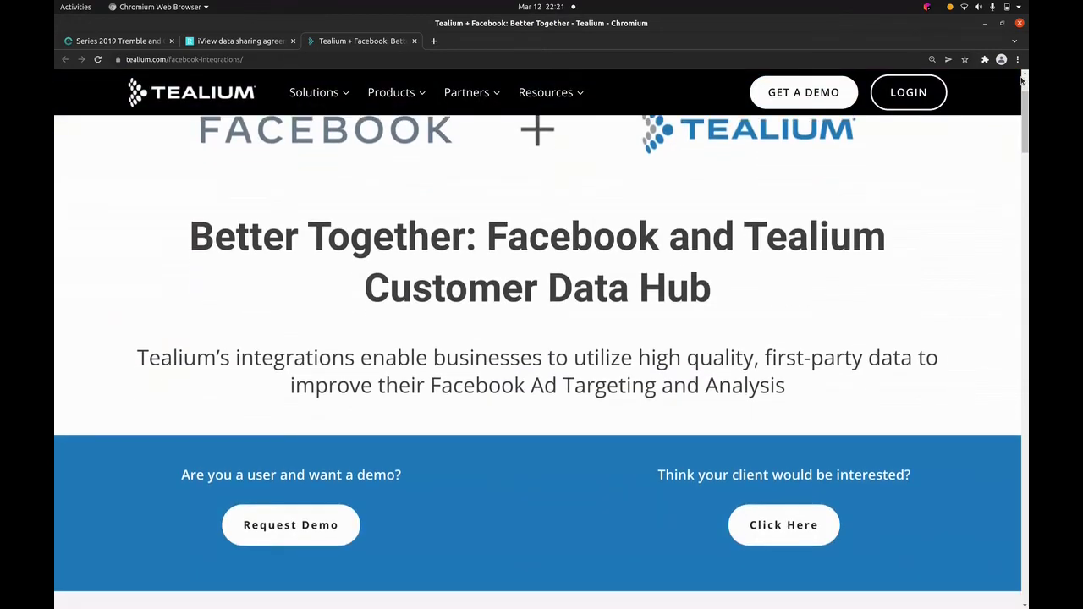
pyautogui.scroll(-1, 1022, 79)
pyautogui.scroll(-1, 1022, 78)
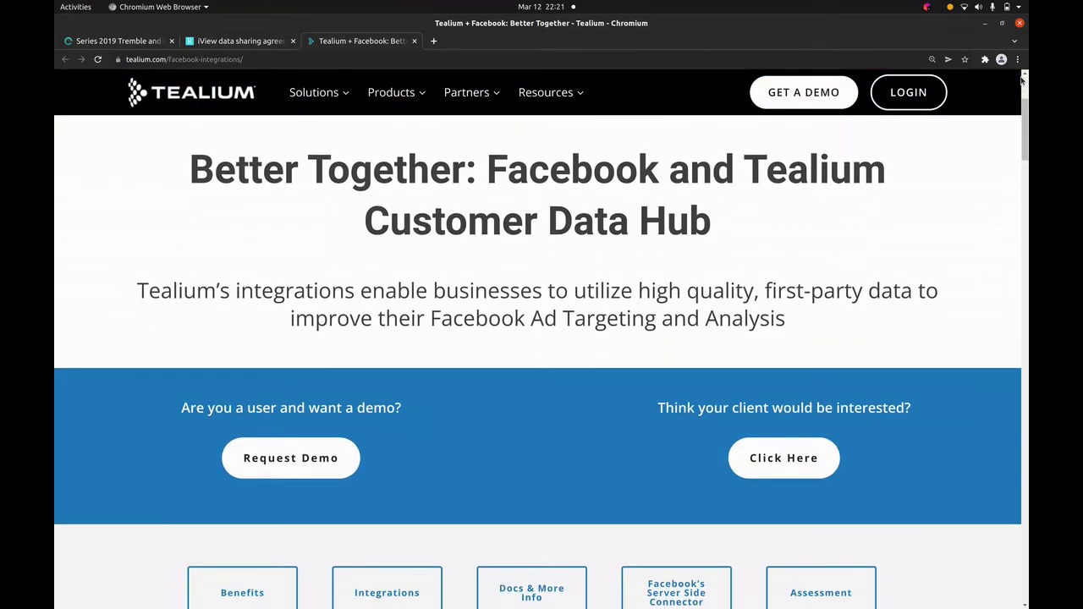
pyautogui.scroll(-1, 1022, 79)
pyautogui.scroll(-1, 1022, 78)
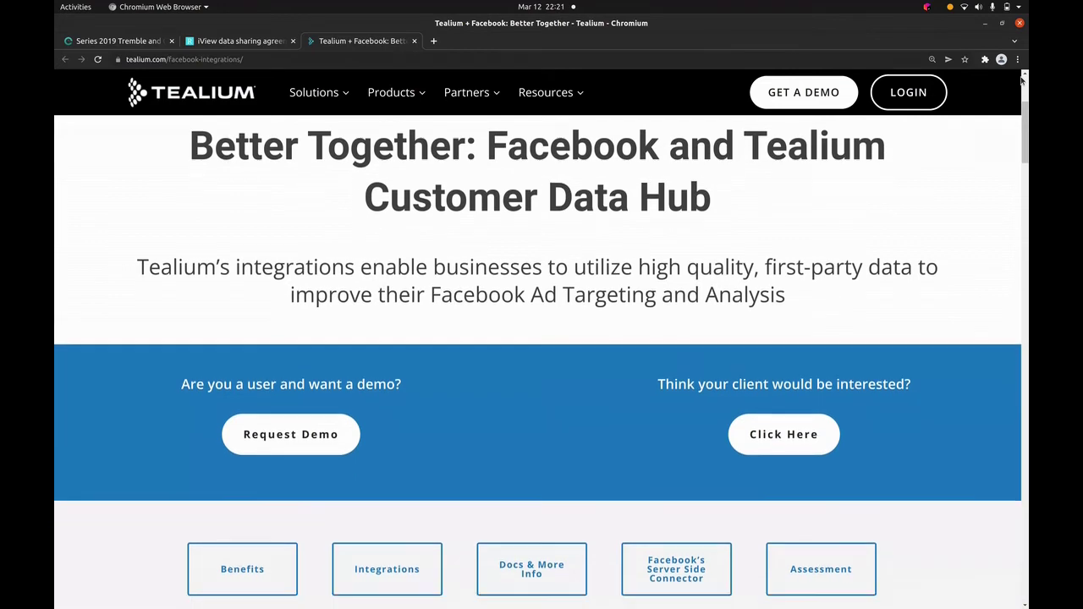
pyautogui.scroll(-1, 1022, 79)
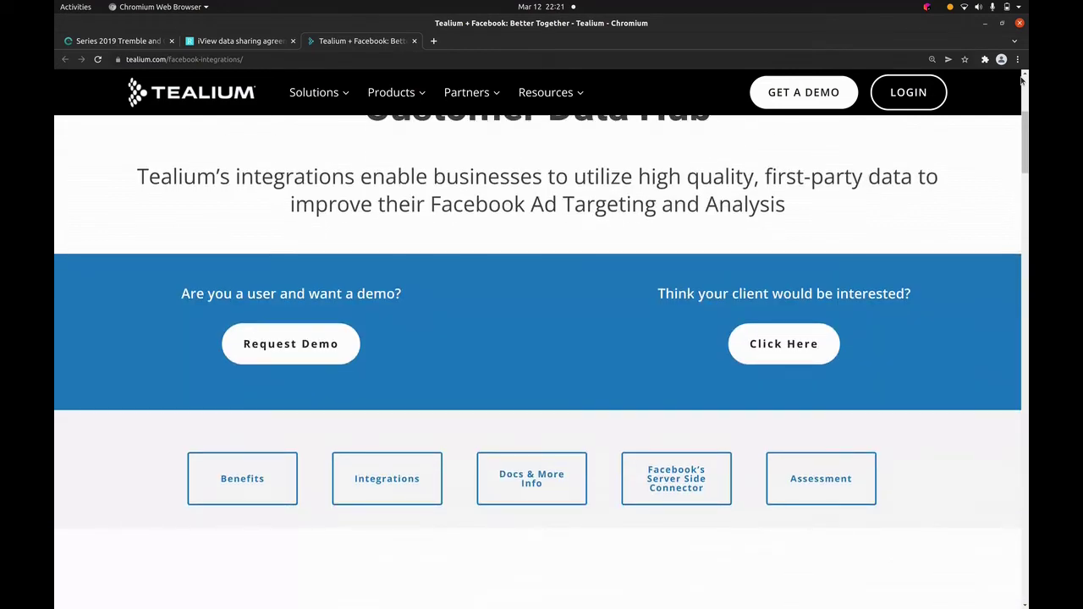
pyautogui.scroll(-1, 1022, 79)
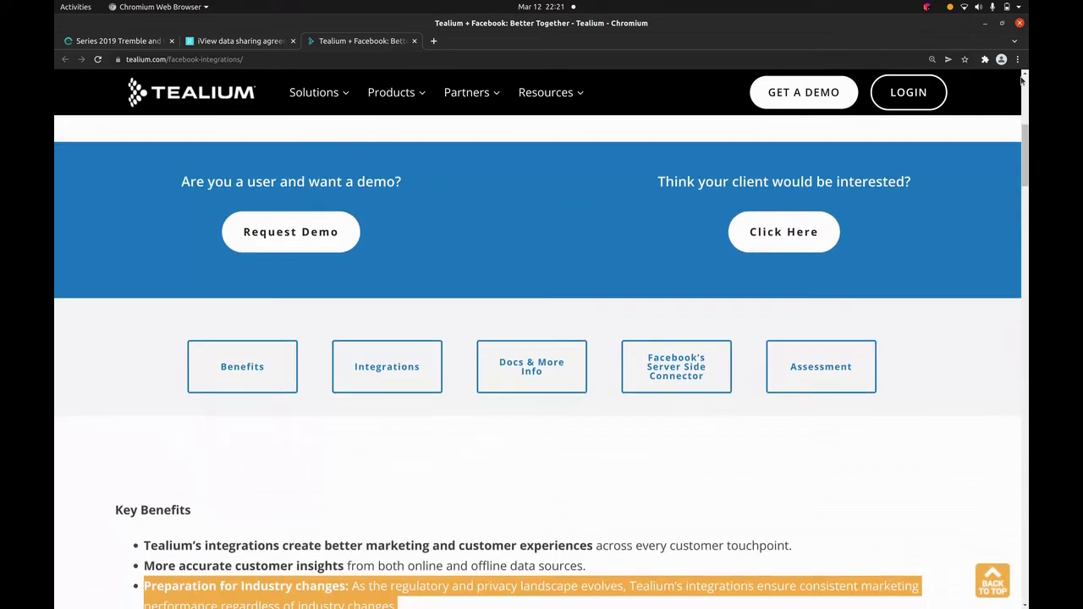
pyautogui.scroll(-2, 1022, 79)
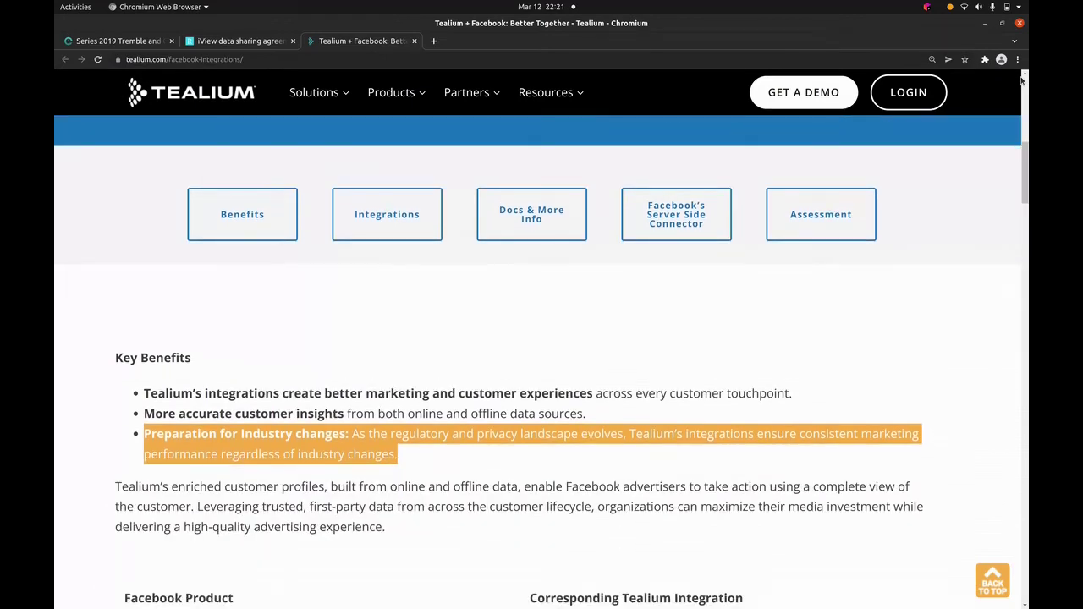
pyautogui.scroll(-1, 1022, 79)
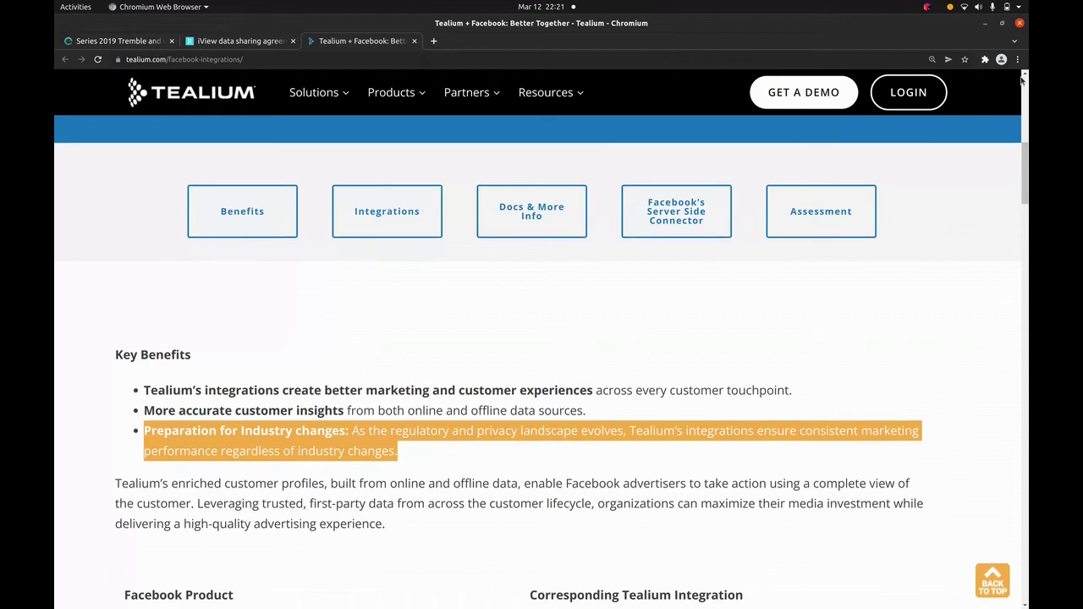
pyautogui.scroll(-1, 1023, 79)
pyautogui.scroll(-1, 1023, 78)
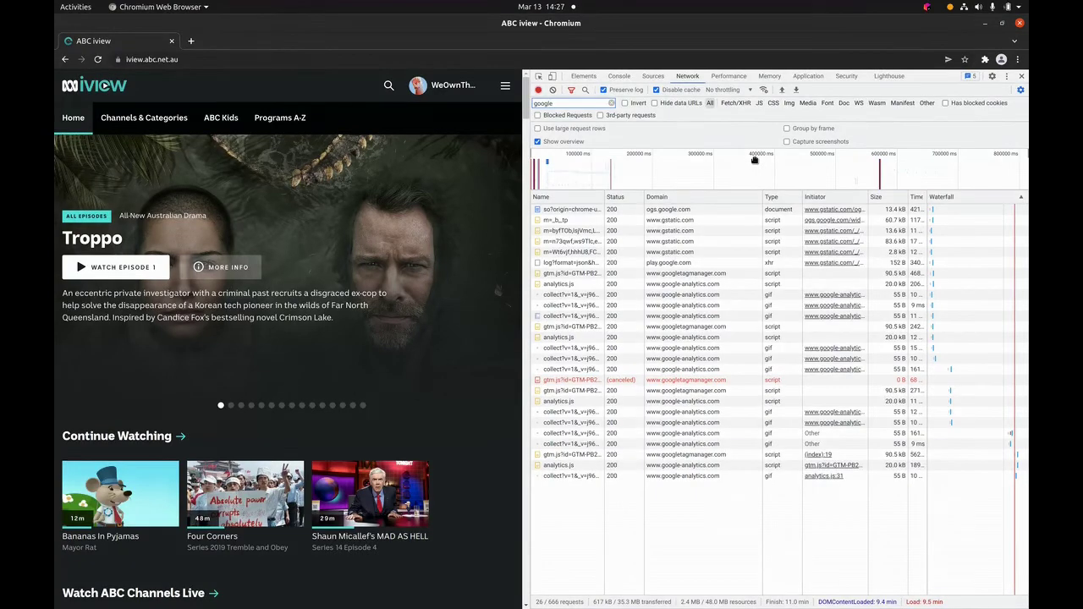
# Step: Open the Data & Privacy settings of the ABC account and turn off Promotions on Digital Platforms
pyautogui.click(454, 86)
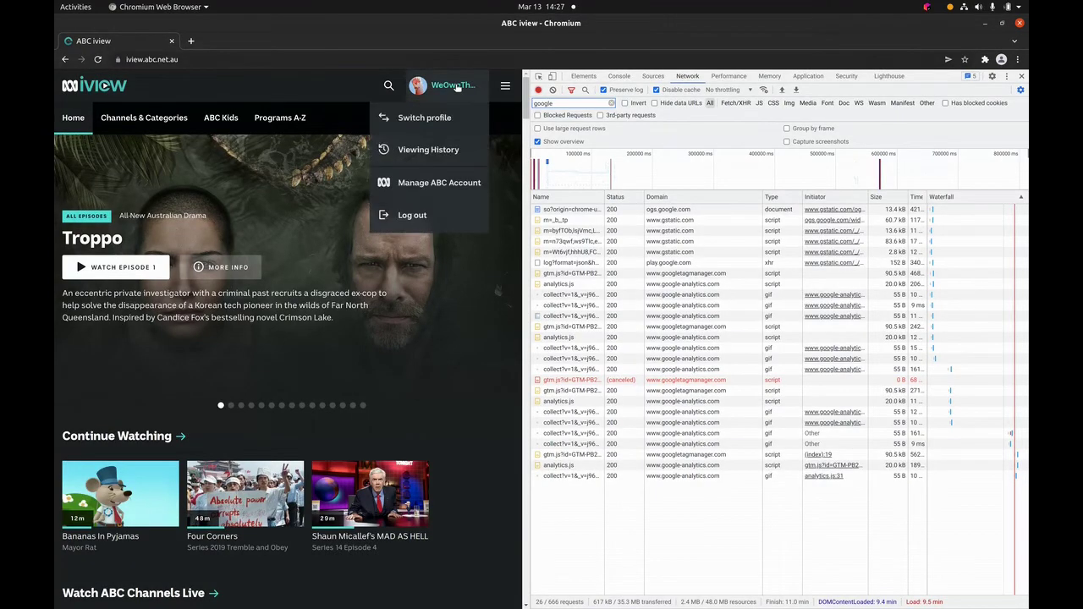
pyautogui.click(429, 183)
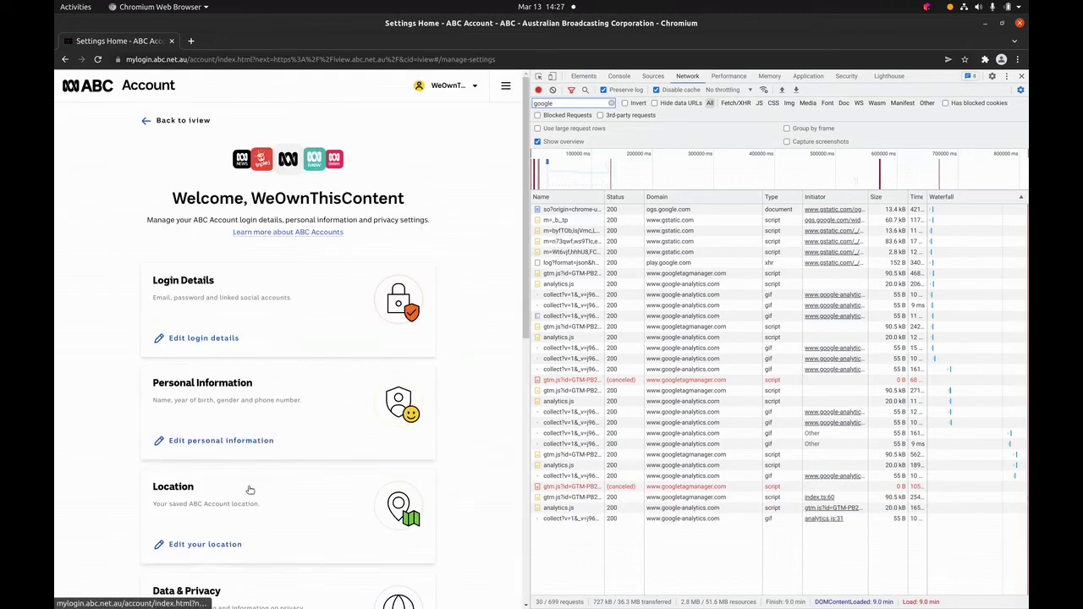
pyautogui.click(212, 593)
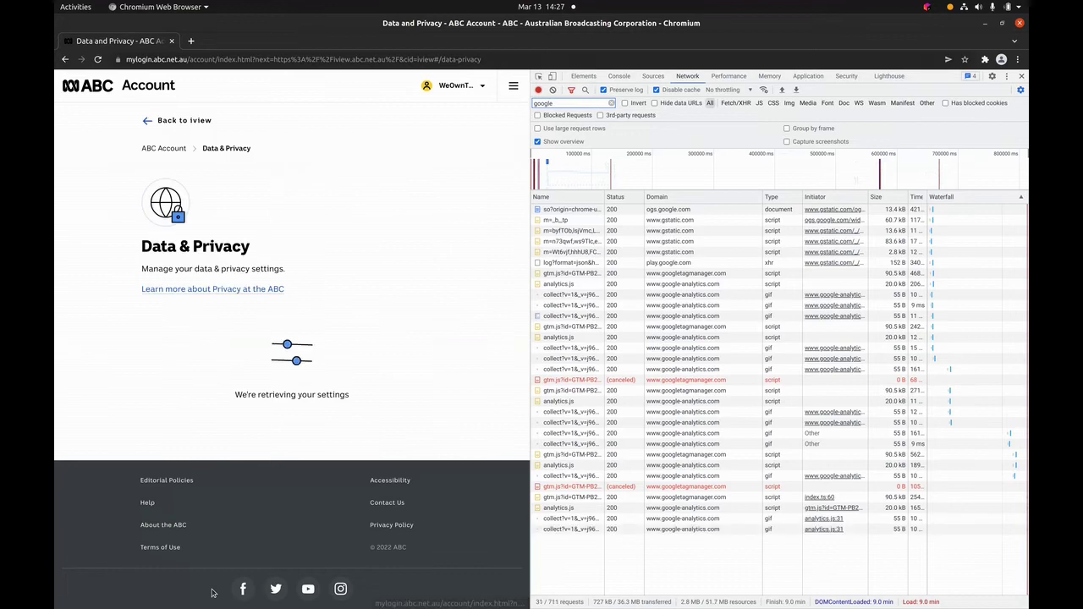
pyautogui.click(355, 365)
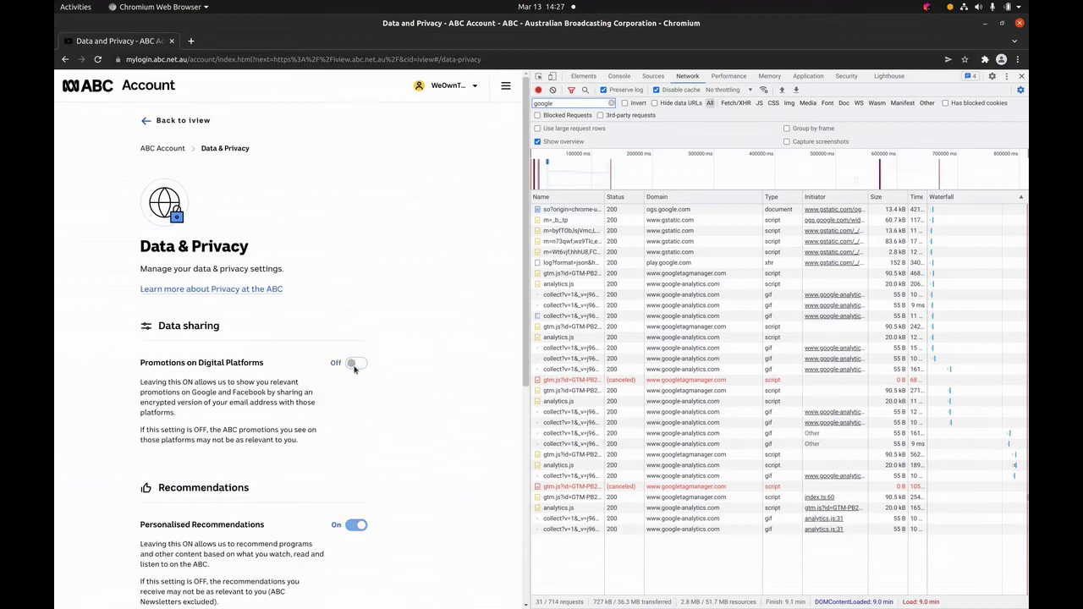
pyautogui.click(523, 461)
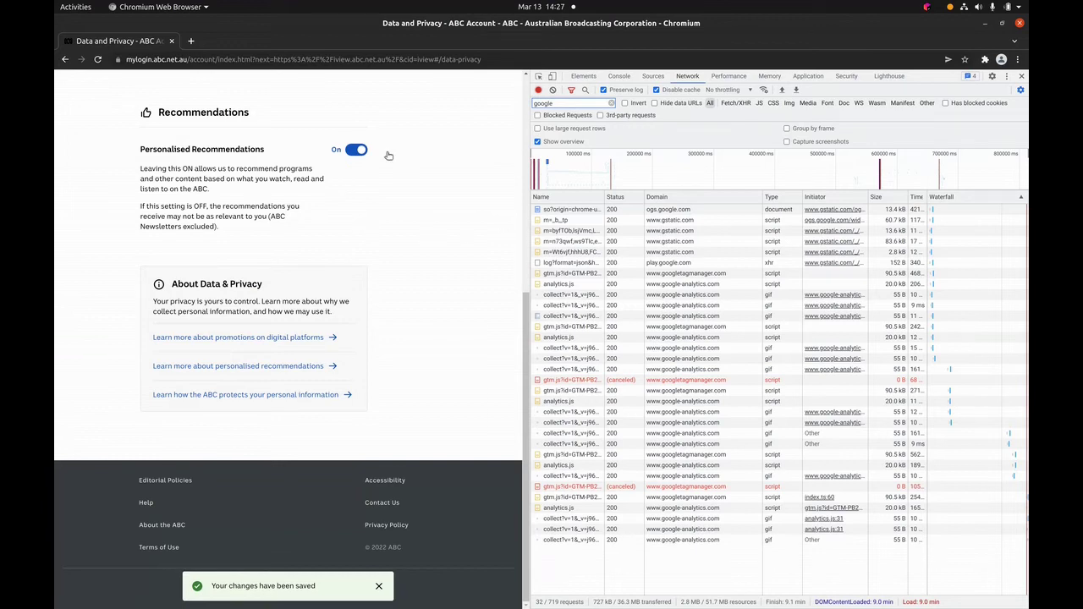
# Step: Turn off Personalised Recommendations and review both switches on the Data & Privacy page
pyautogui.click(349, 152)
pyautogui.scroll(4, 348, 155)
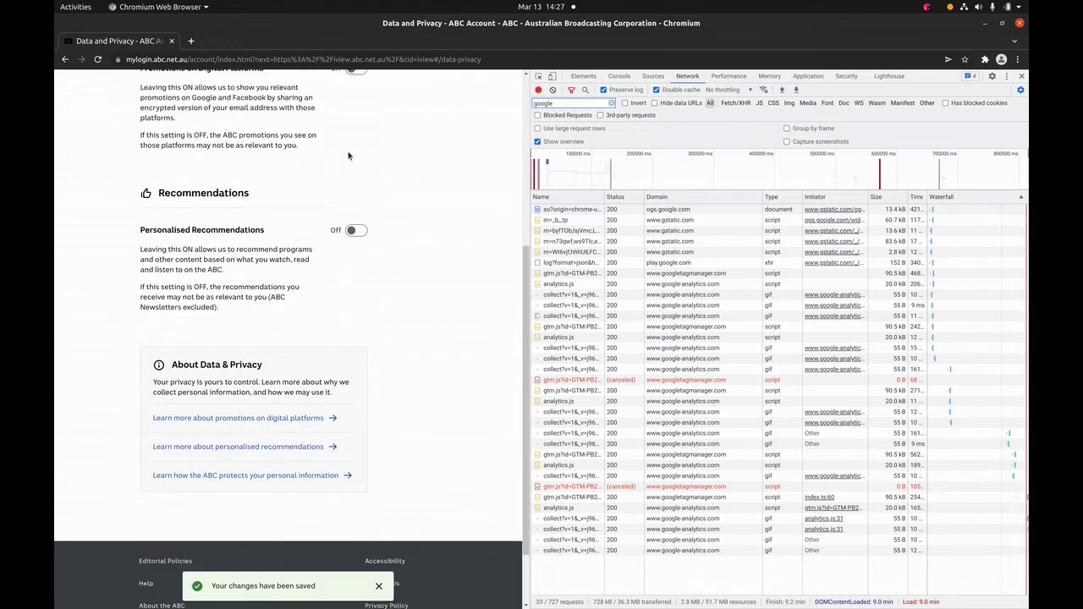
pyautogui.scroll(2, 347, 155)
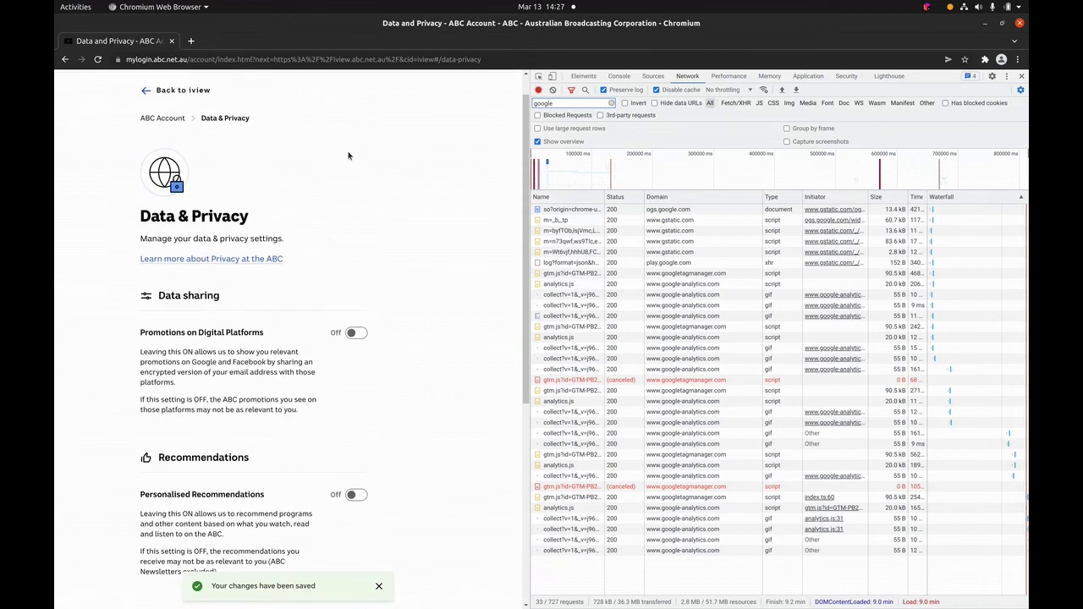
pyautogui.scroll(-4, 348, 154)
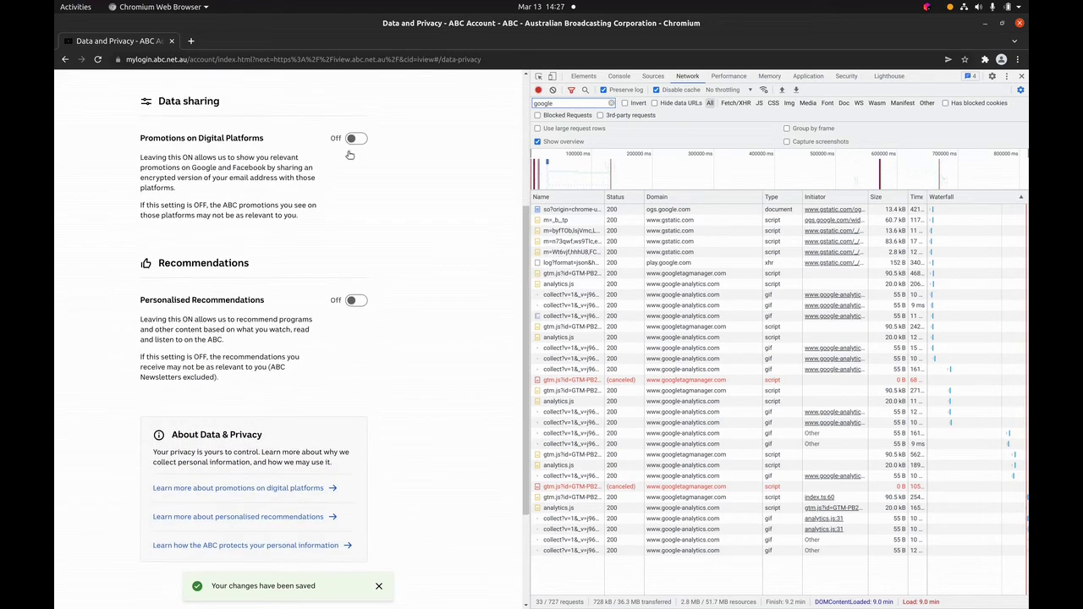
pyautogui.scroll(-1, 348, 155)
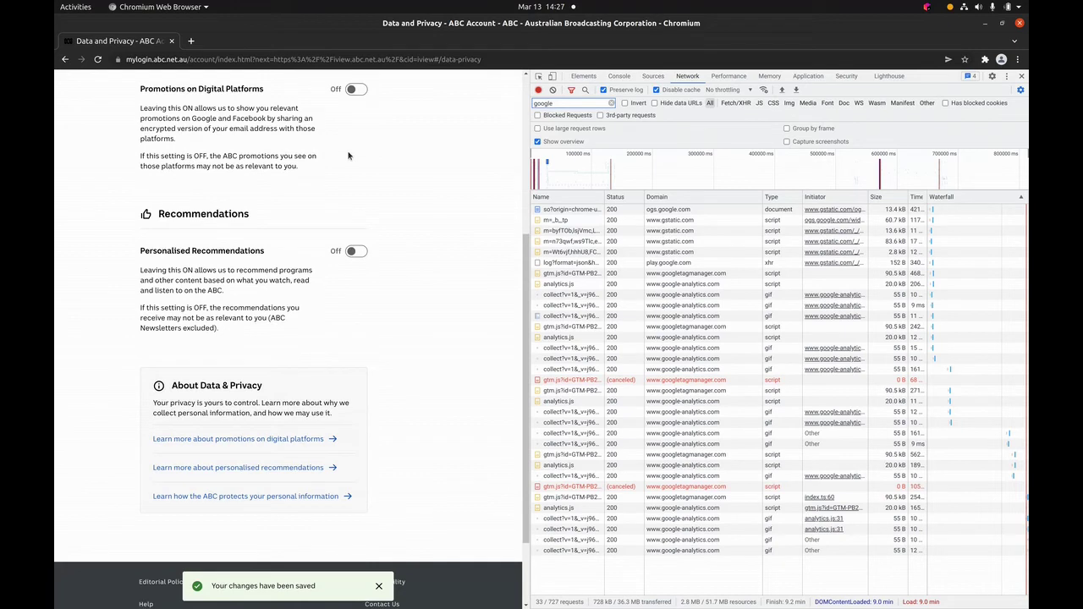
pyautogui.click(524, 110)
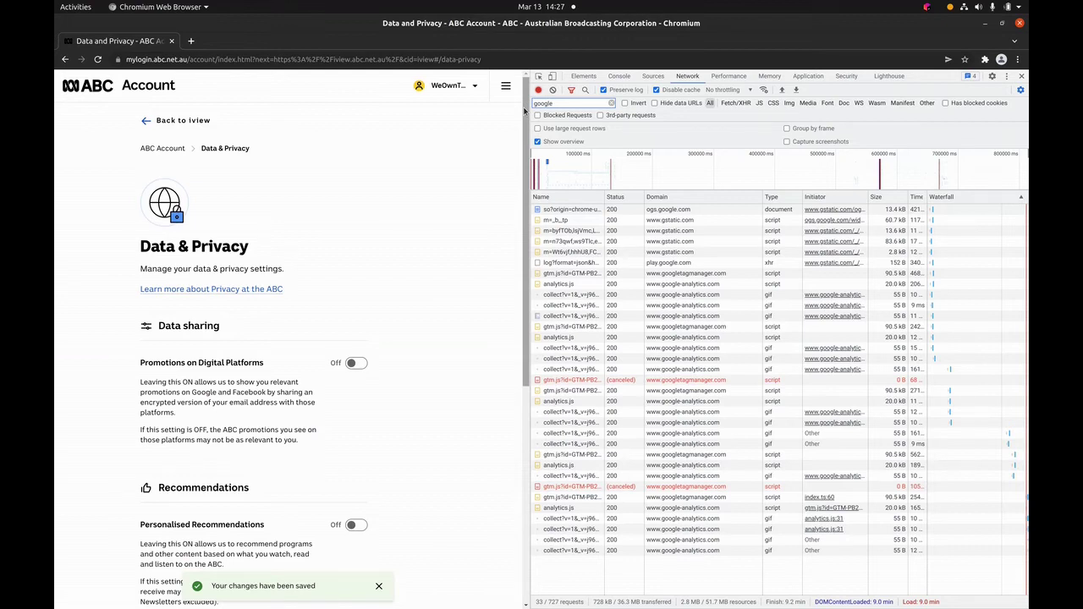
# Step: Return to iview, search for "bana" and play the latest episode of Bananas In Pyjamas
pyautogui.click(183, 121)
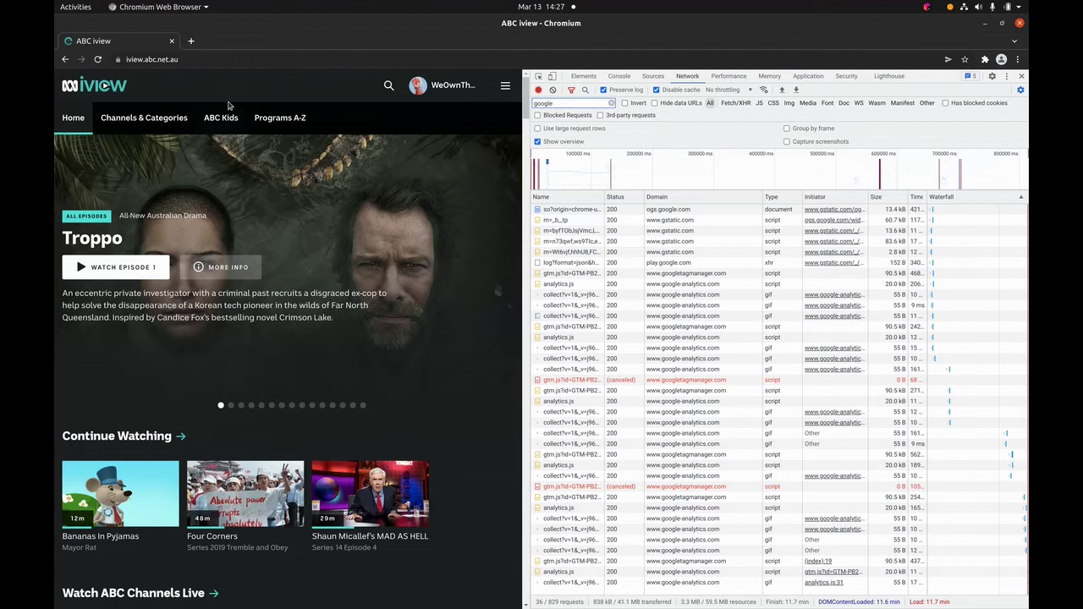
pyautogui.click(391, 87)
pyautogui.write('bana')
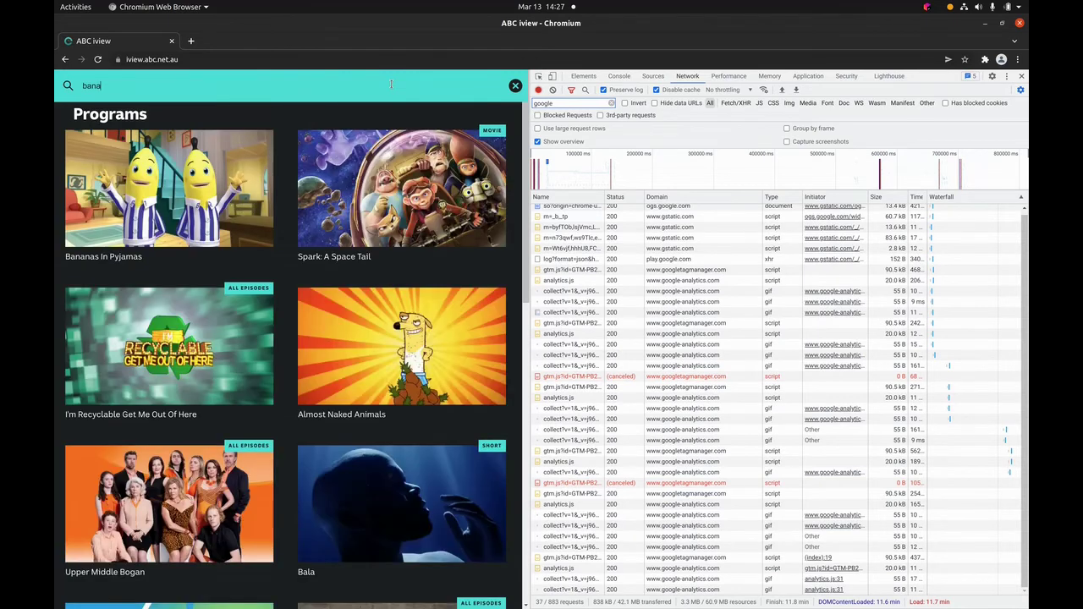
pyautogui.click(215, 173)
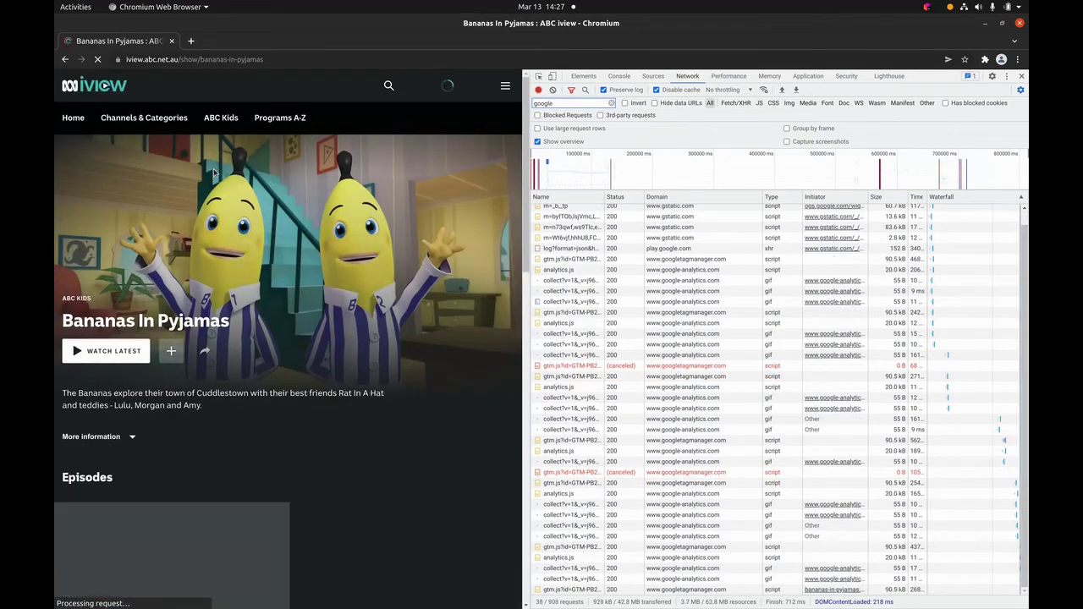
pyautogui.click(99, 361)
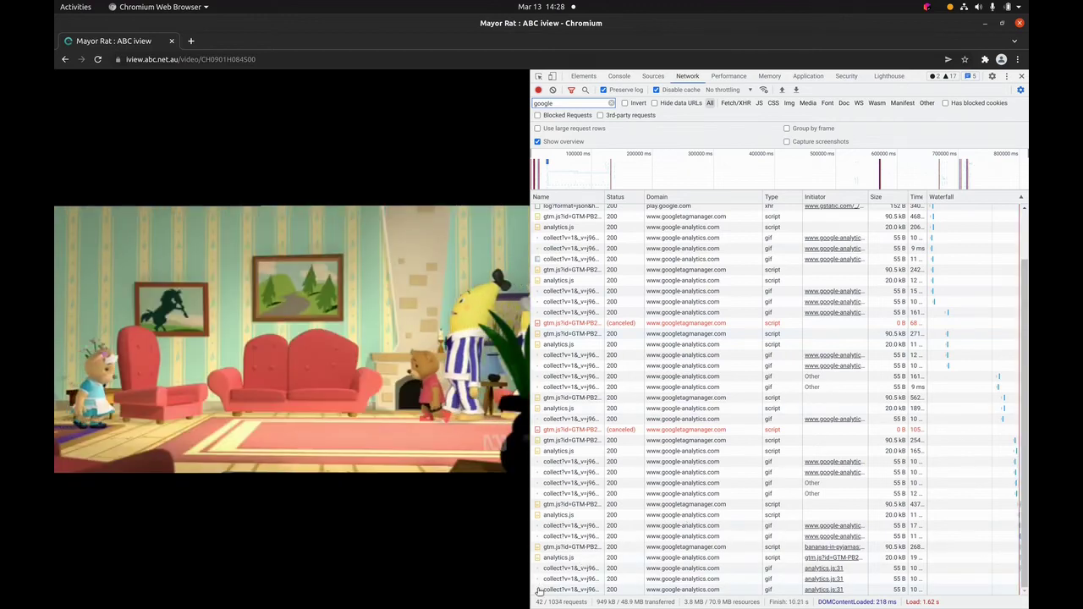
# Step: Inspect the payload of the latest Google Analytics request, and filter by "tealium" to examine the u_emailsha256 field of the last event
pyautogui.click(539, 590)
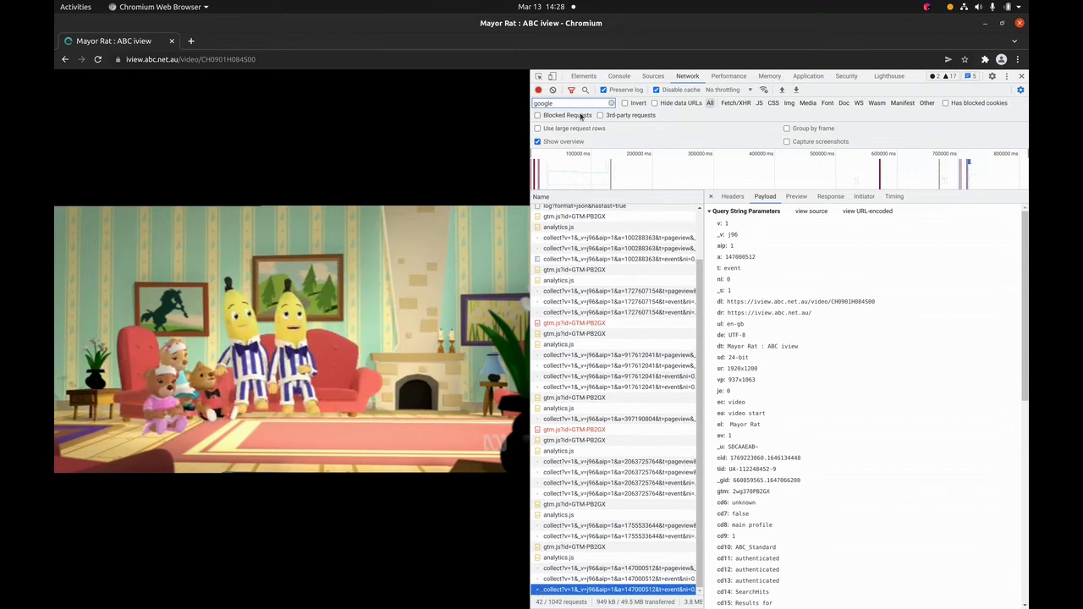
pyautogui.doubleClick(579, 103)
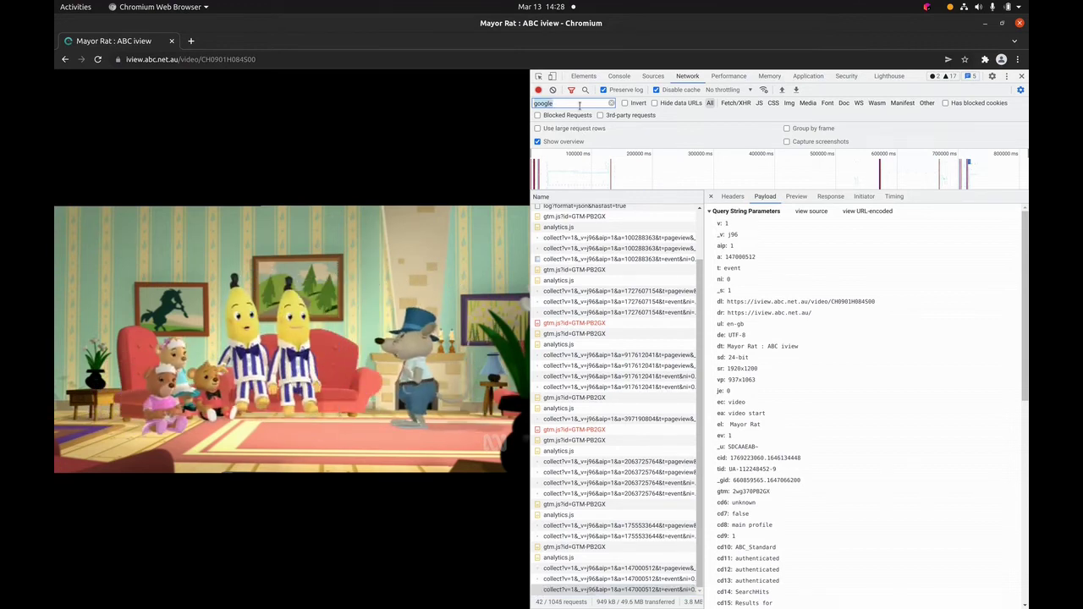
pyautogui.write('tealium')
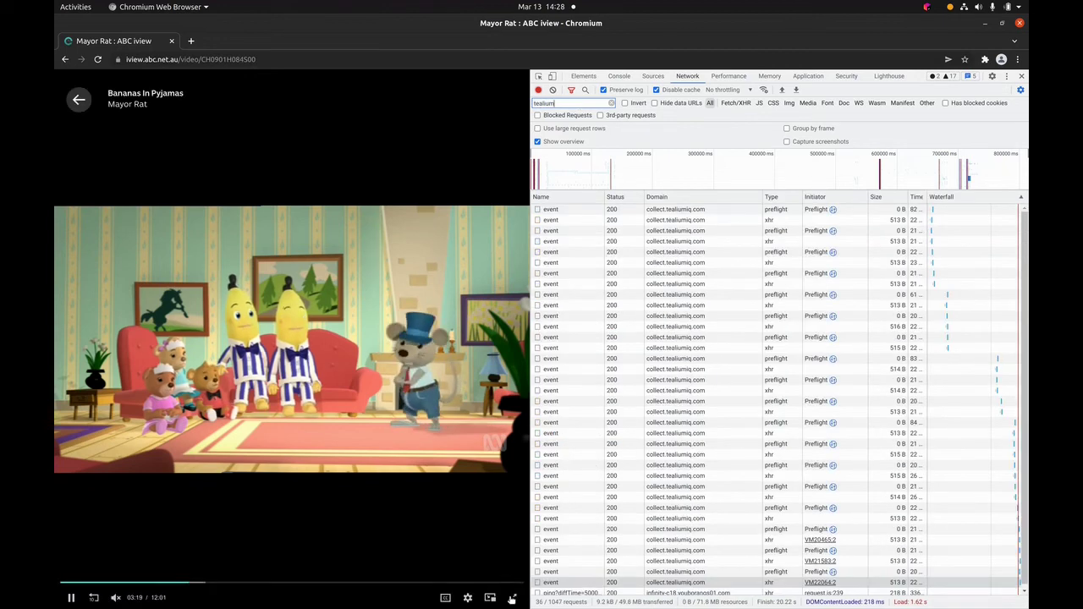
pyautogui.click(537, 583)
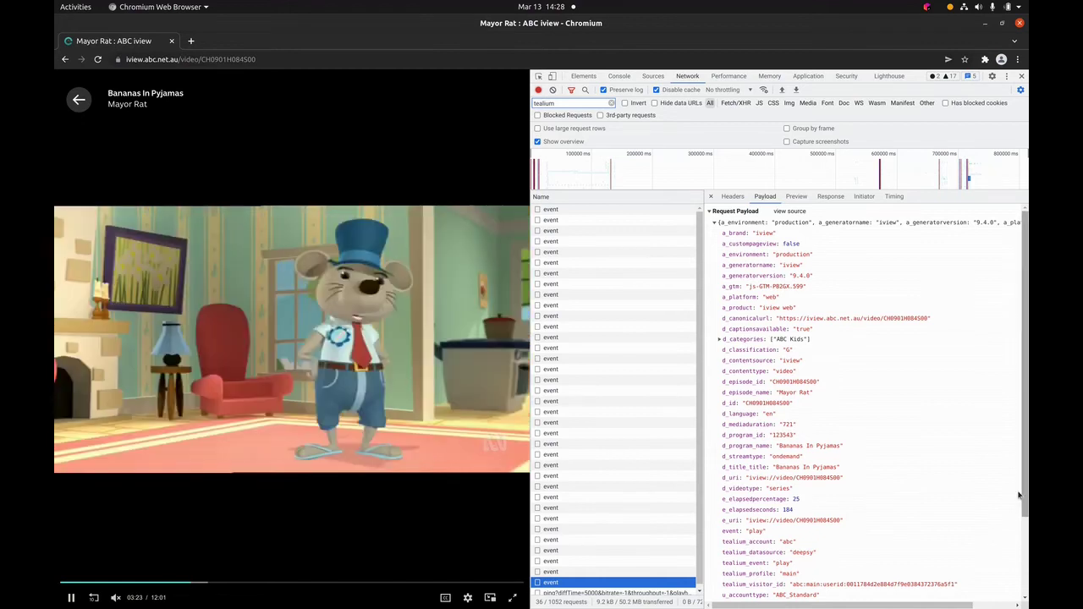
pyautogui.scroll(-3, 1023, 555)
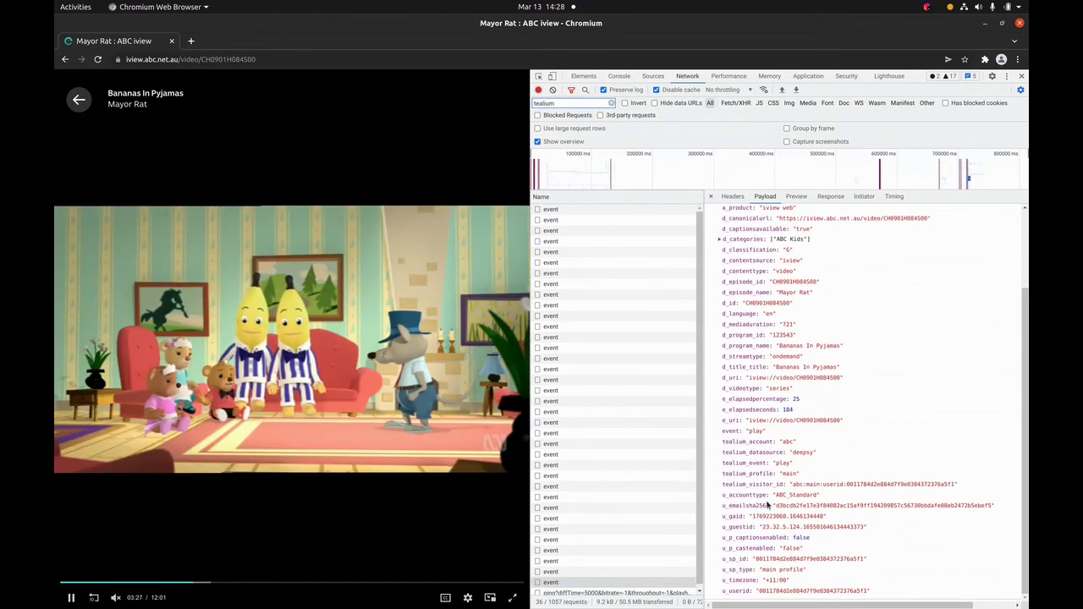
pyautogui.click(829, 506)
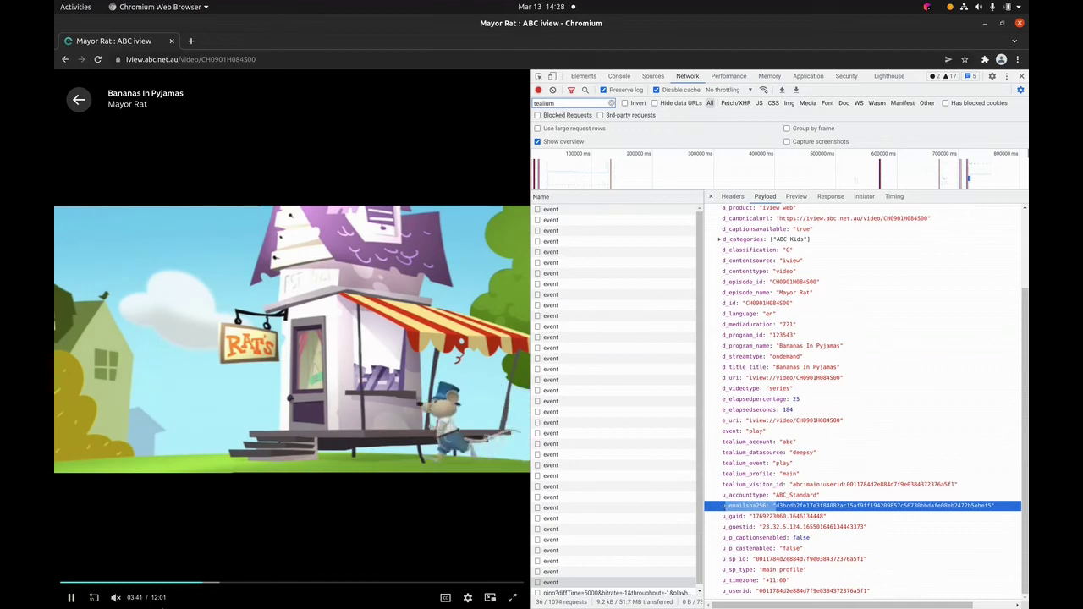
pyautogui.moveTo(2, 338)
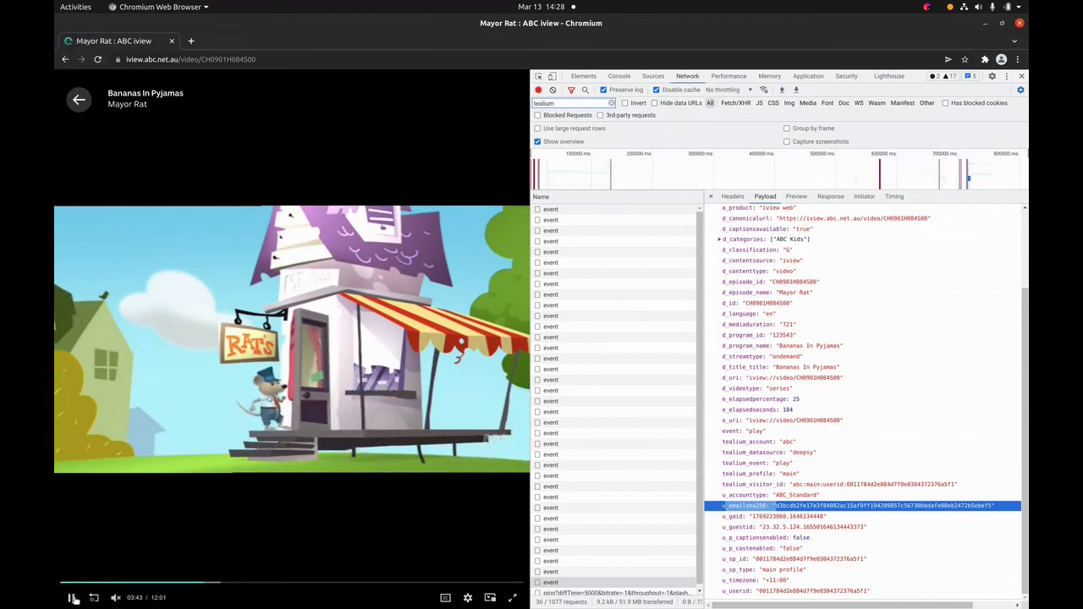
pyautogui.click(72, 598)
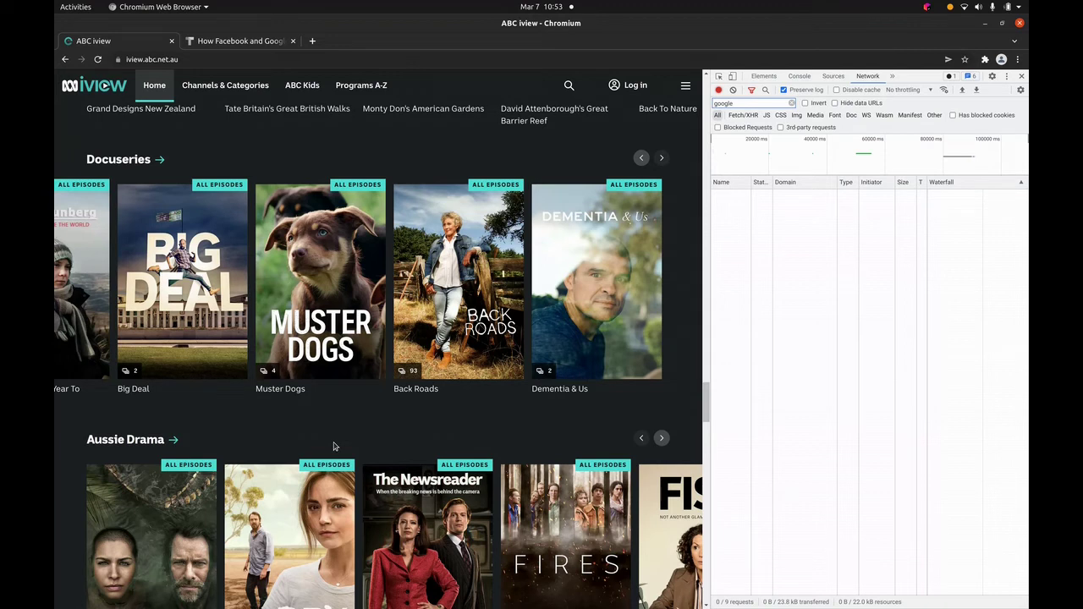
# Step: Open the Big Deal show from Docuseries, and view the MIT Technology Review article "How Facebook and Google fund global misinformation" before returning
pyautogui.click(197, 322)
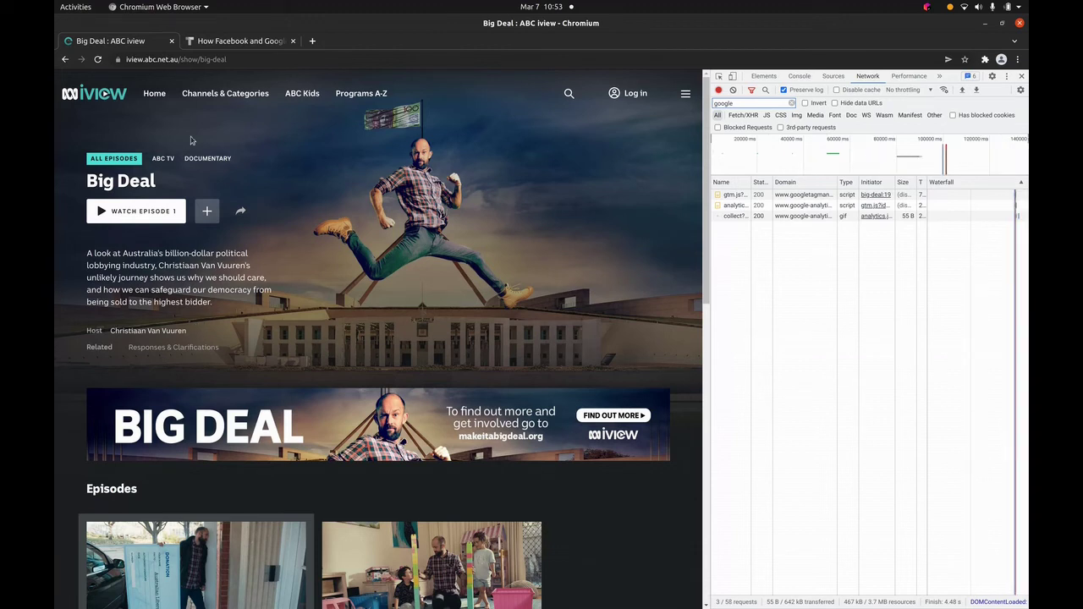
pyautogui.click(240, 40)
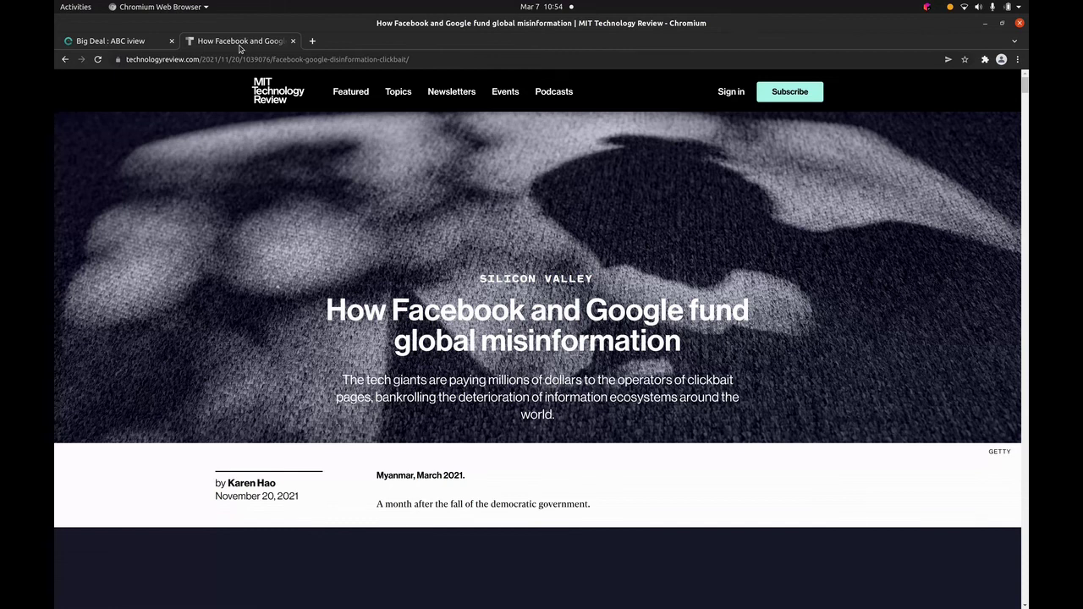
pyautogui.click(137, 42)
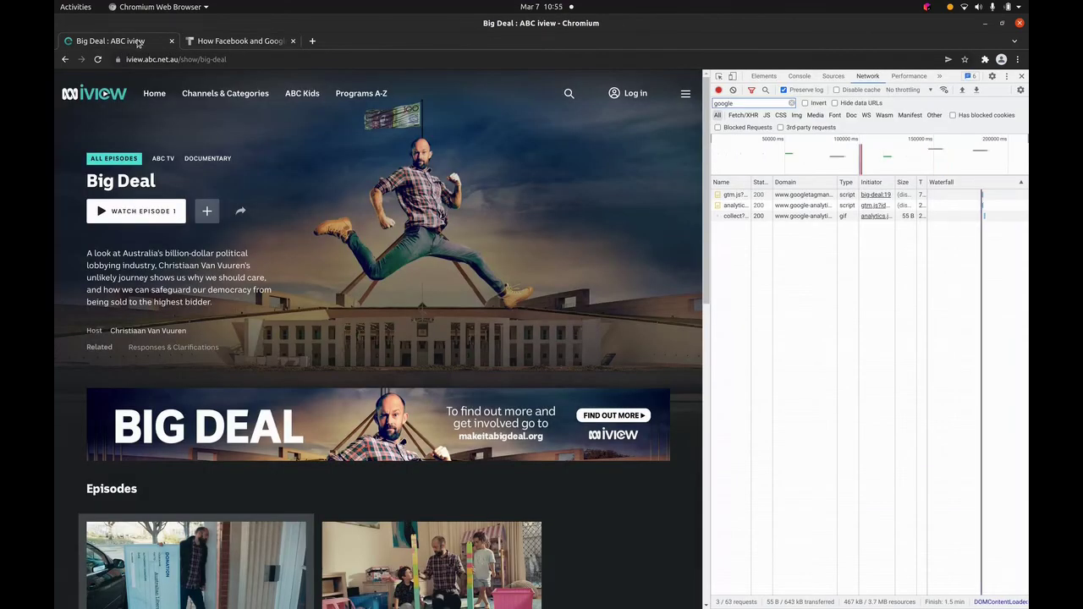